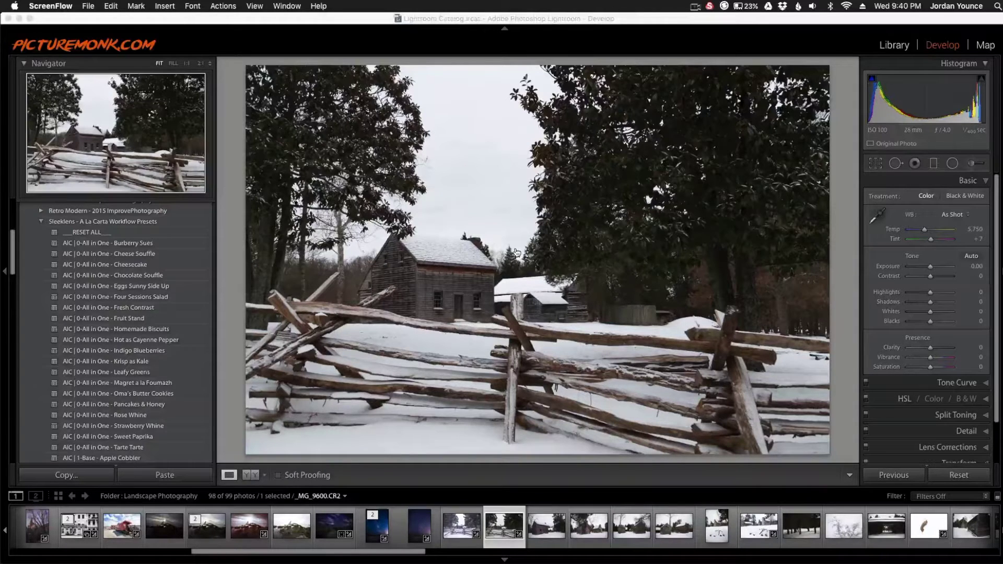
Apply the AWT 0-All in One - Bright & Shine preset from Sleeklens A Winter's Tale Presets.
click(40, 226)
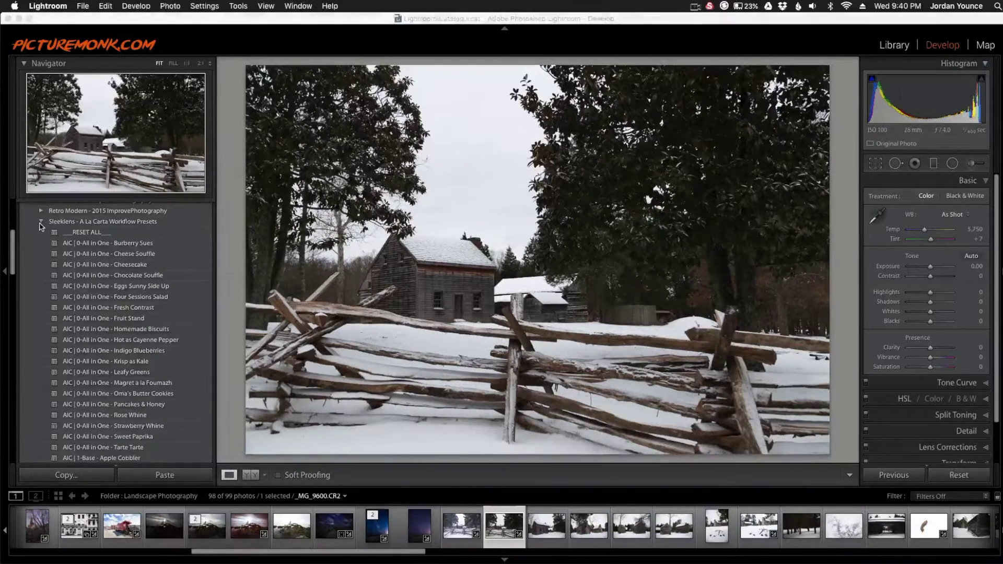
scroll(78, 256, up, 1)
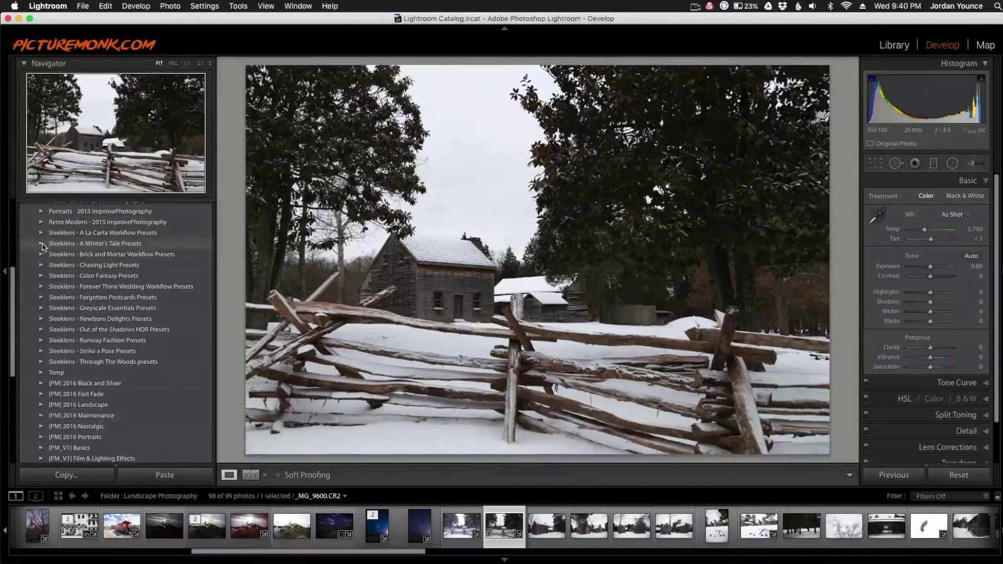
click(42, 244)
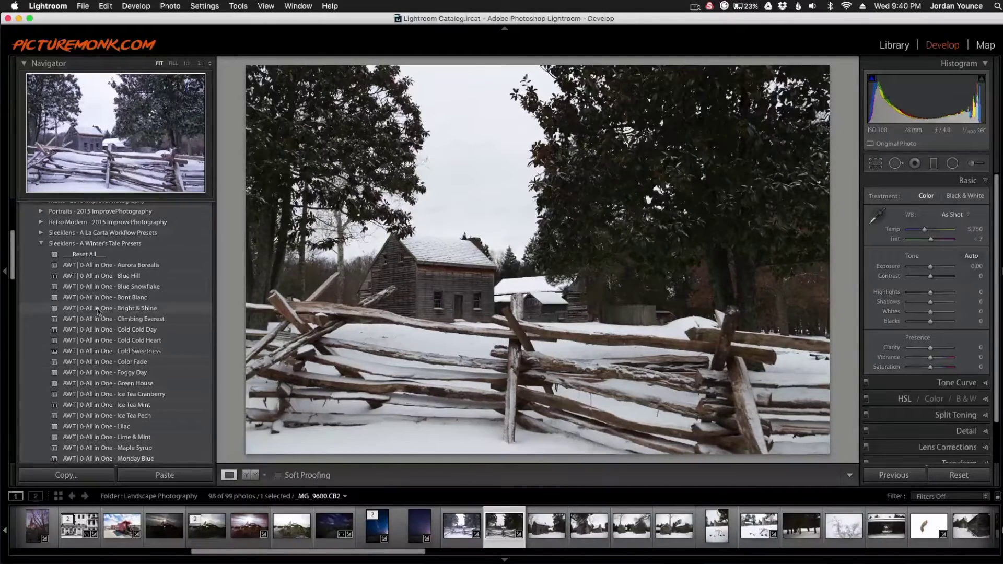
click(111, 308)
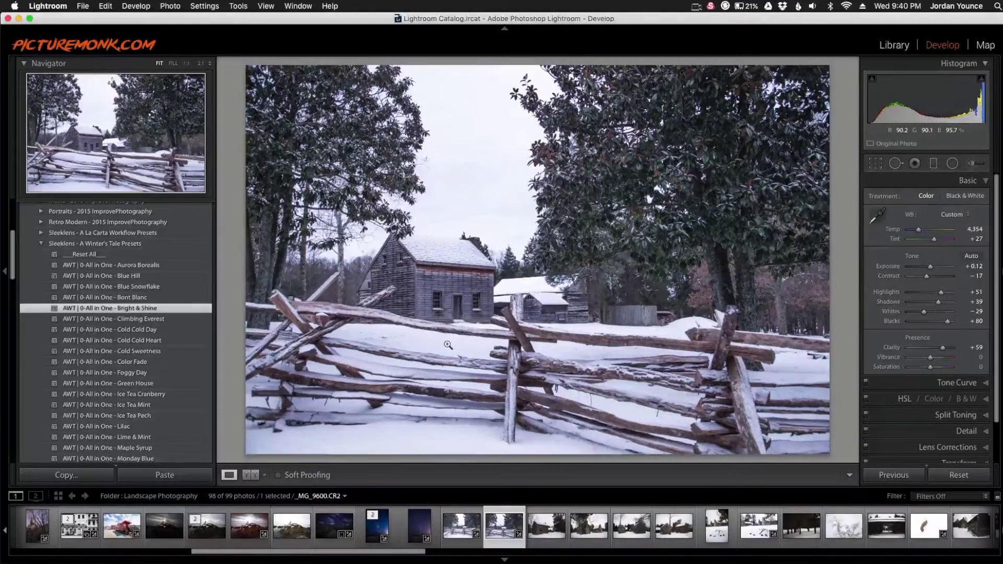
click(43, 245)
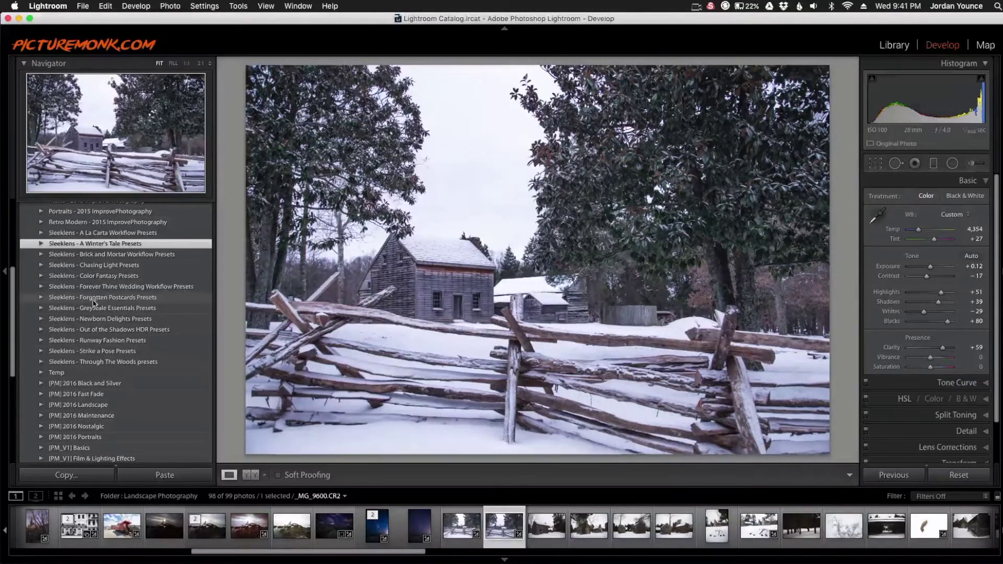
Try FP 4-Tone/Tint - More Saturation, then apply FP 3-Color Correct - Reduce Blue instead.
click(42, 297)
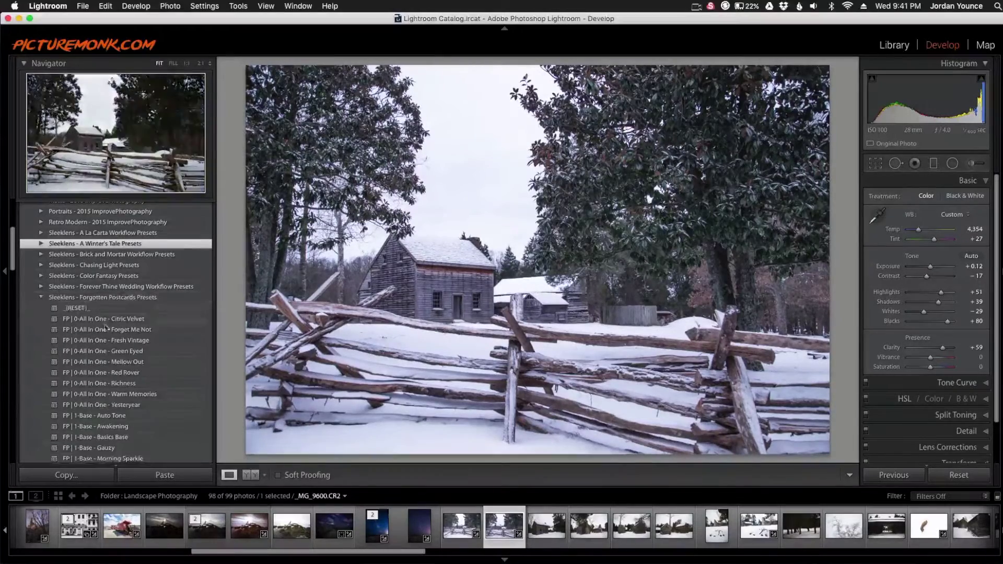
scroll(106, 327, down, 2)
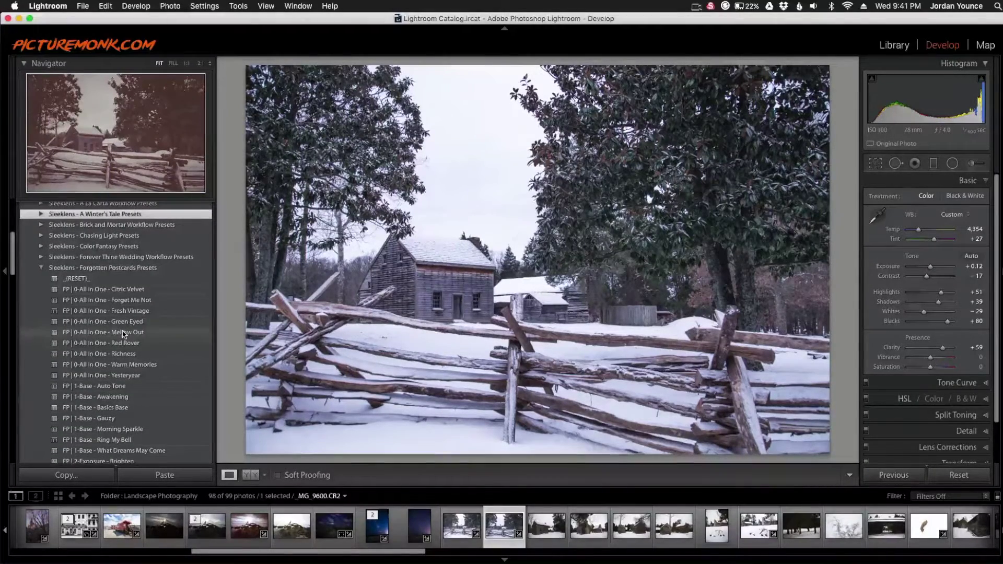
scroll(124, 334, down, 2)
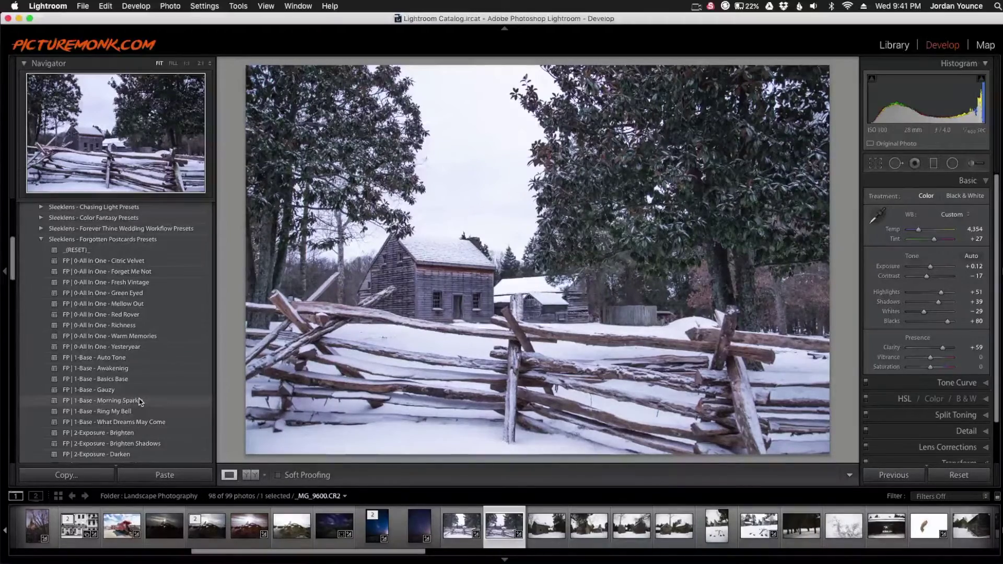
scroll(139, 401, down, 3)
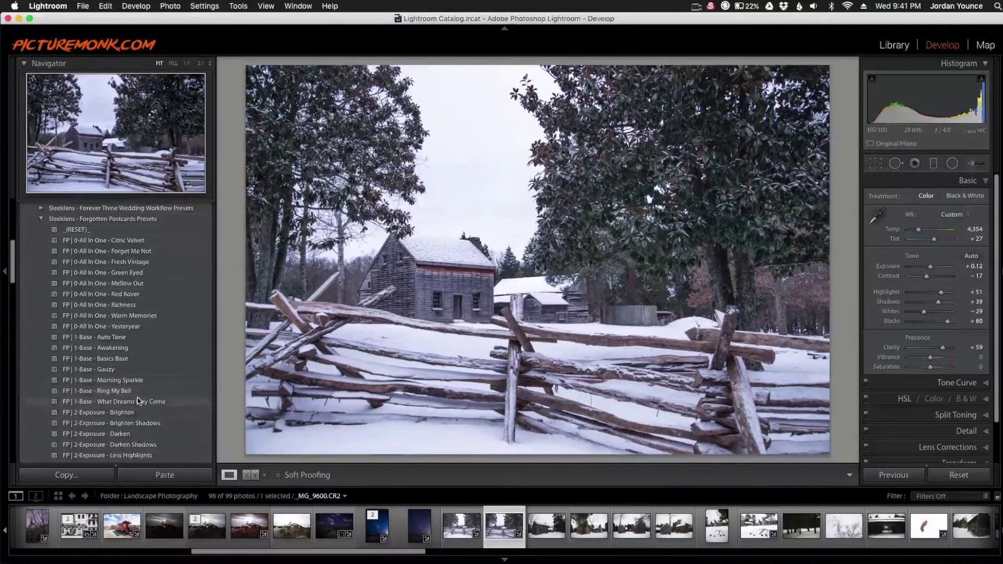
scroll(136, 397, down, 10)
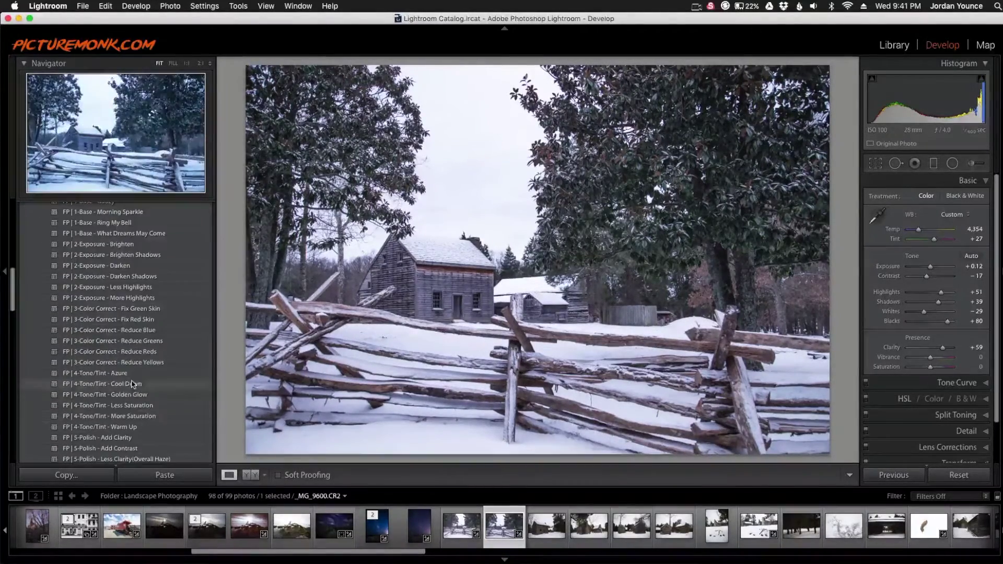
click(111, 416)
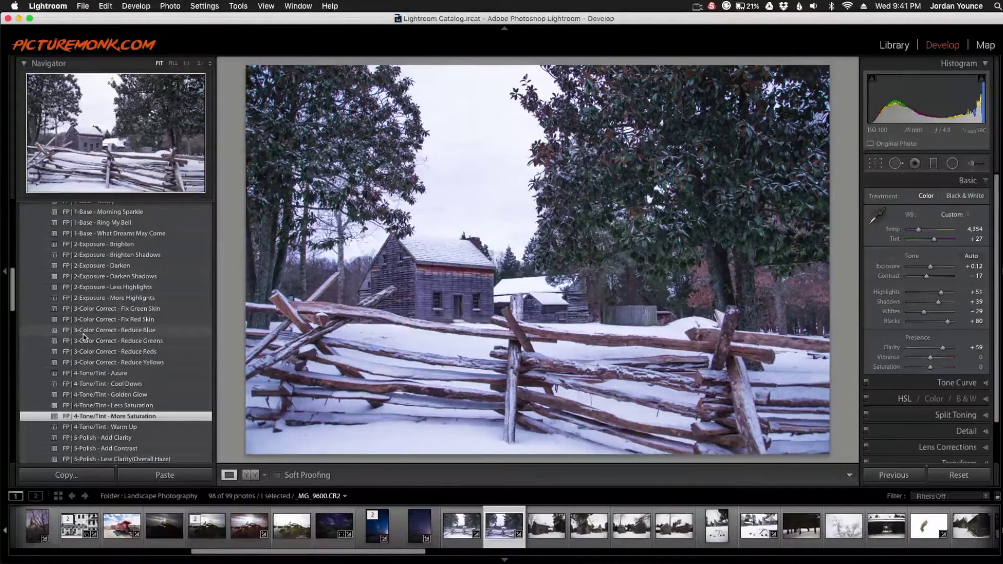
click(130, 333)
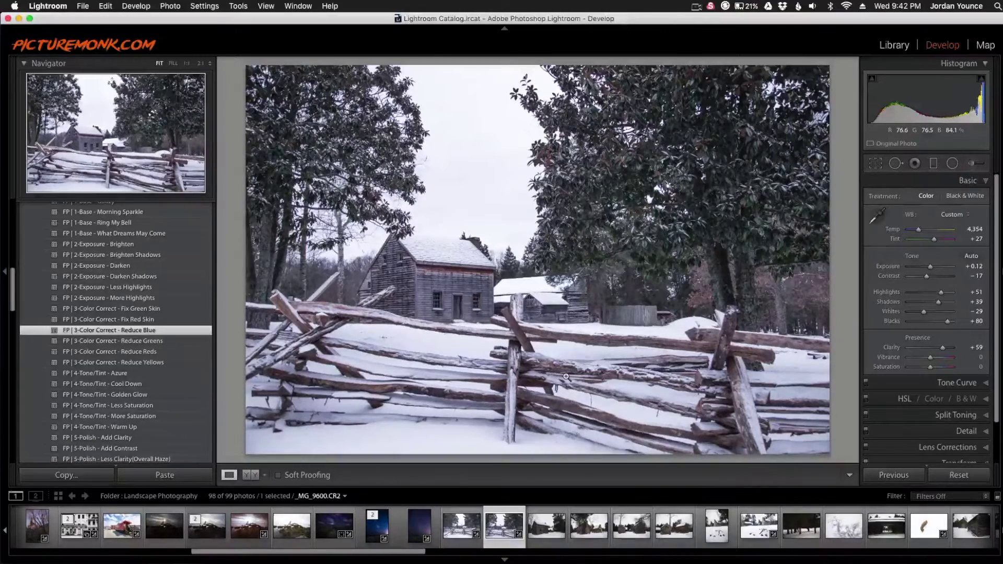
right_click(498, 531)
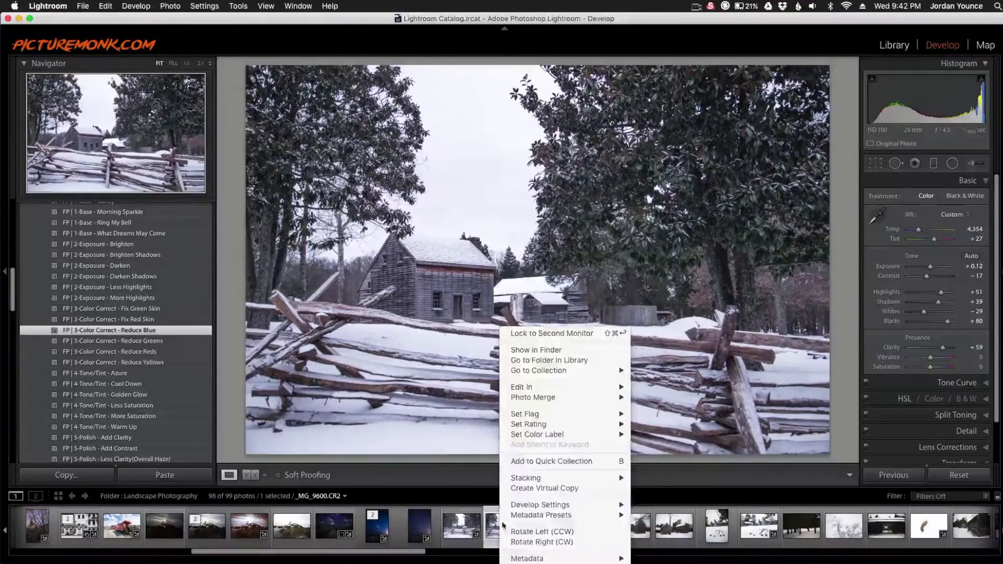
Send the cabin photo to Adobe Photoshop CC 2015.5 with Edit In.
mouse_move(522, 389)
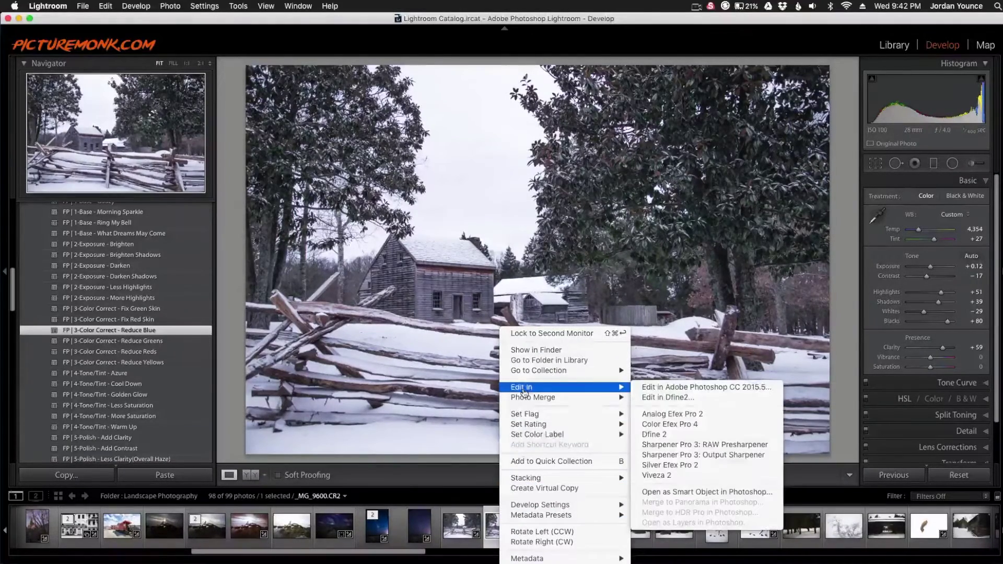
click(654, 387)
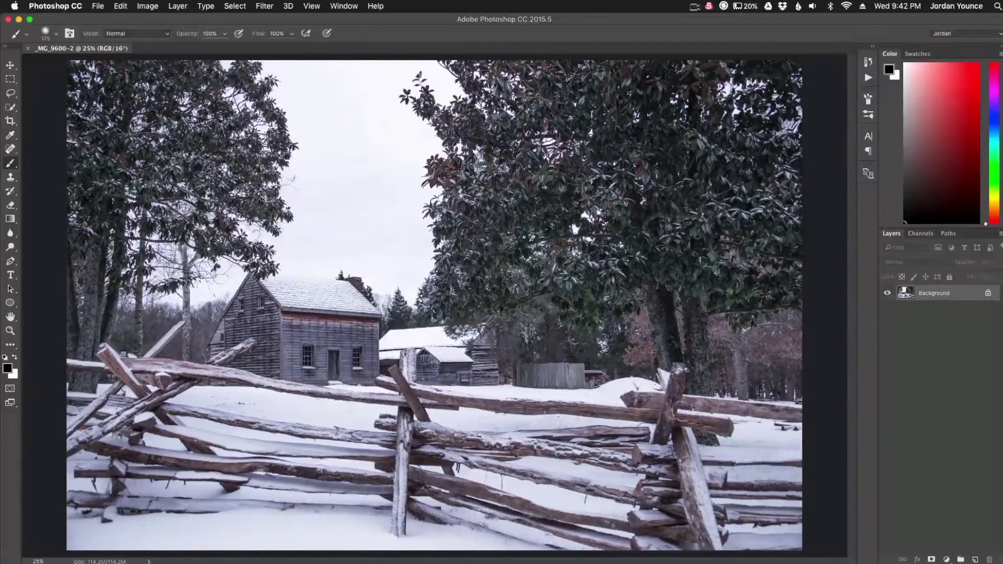
Play the Sleeklens ENHANCE Sky Enhancer action from the Actions panel on the photo.
click(340, 6)
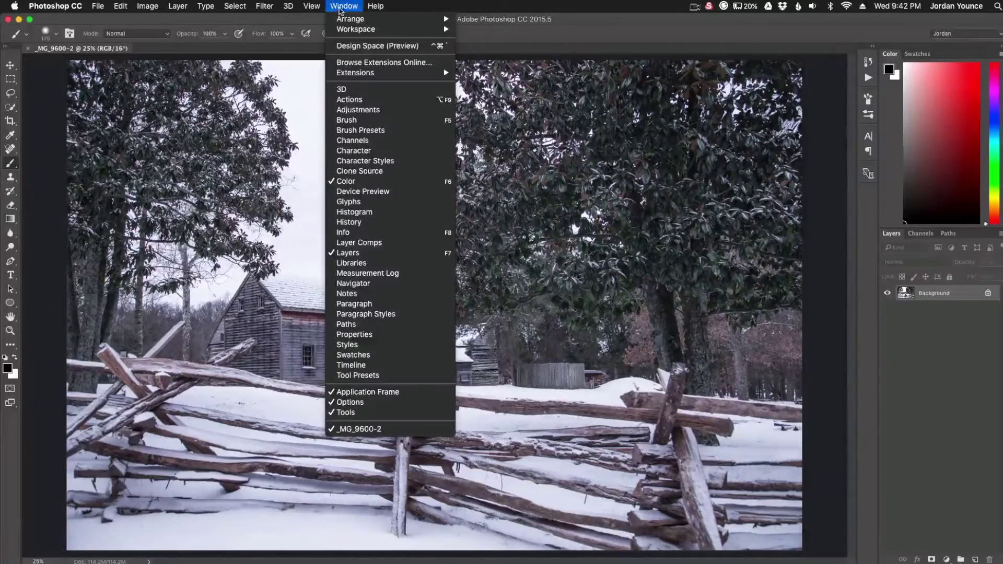
click(347, 99)
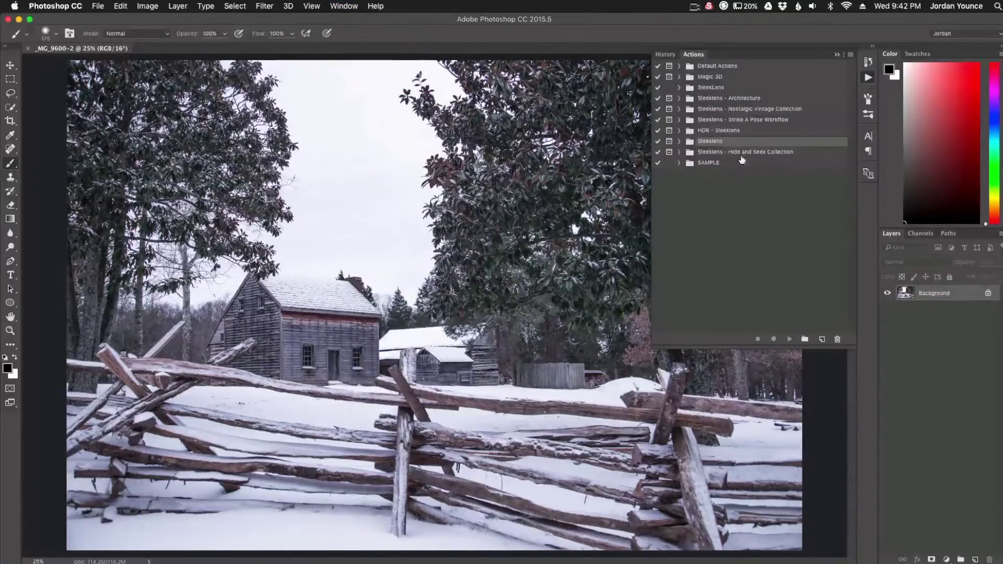
click(679, 142)
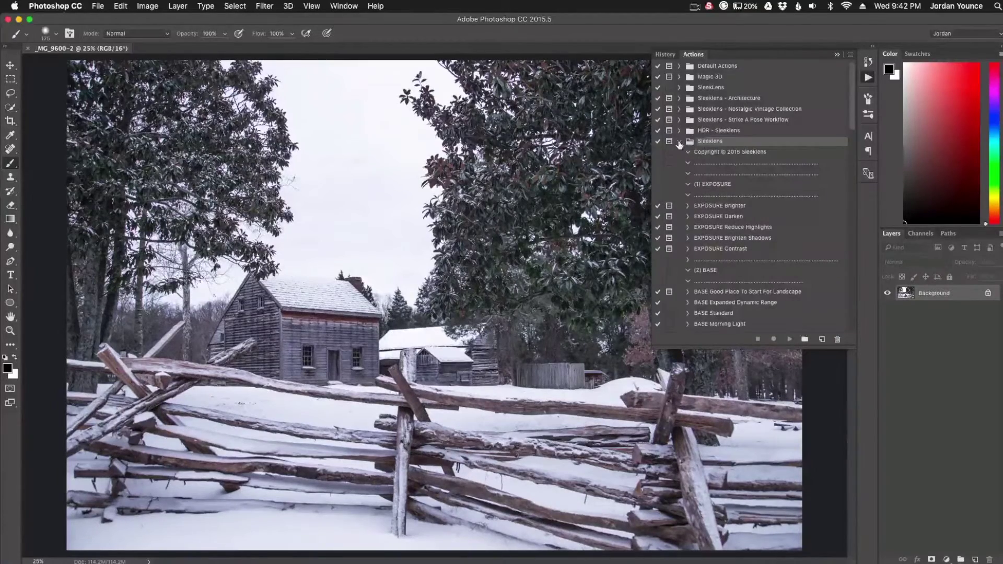
scroll(746, 223, down, 5)
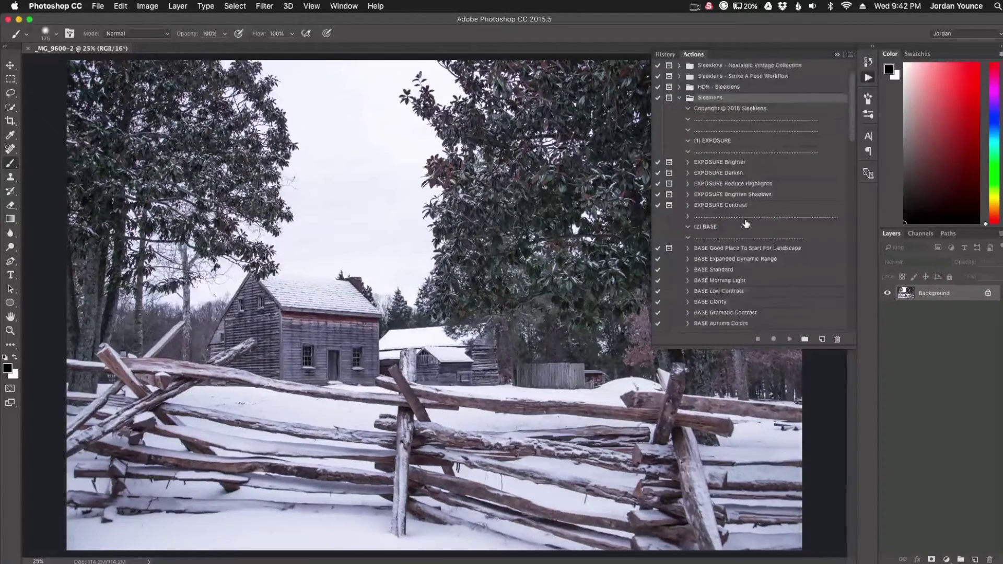
scroll(746, 223, down, 5)
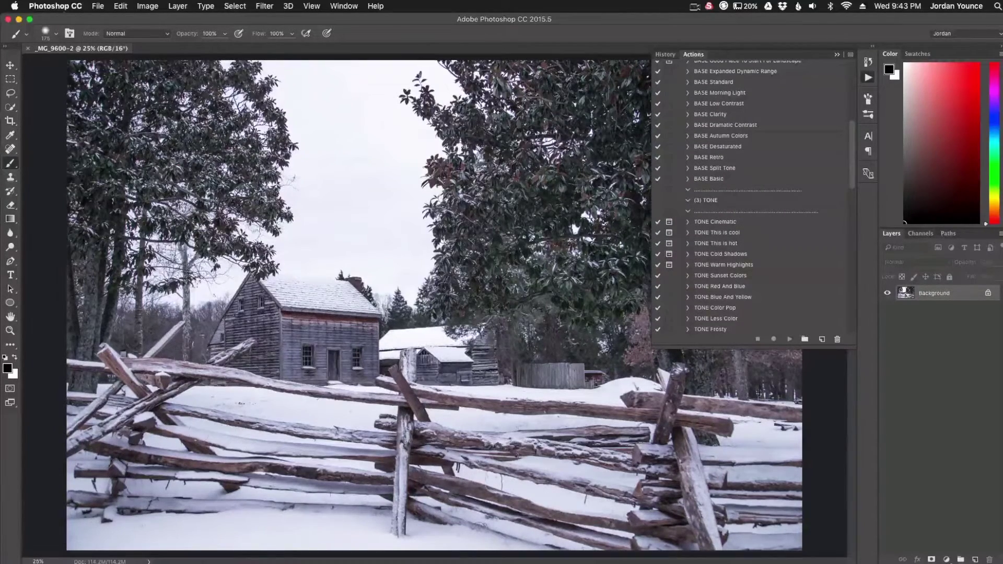
scroll(693, 247, down, 8)
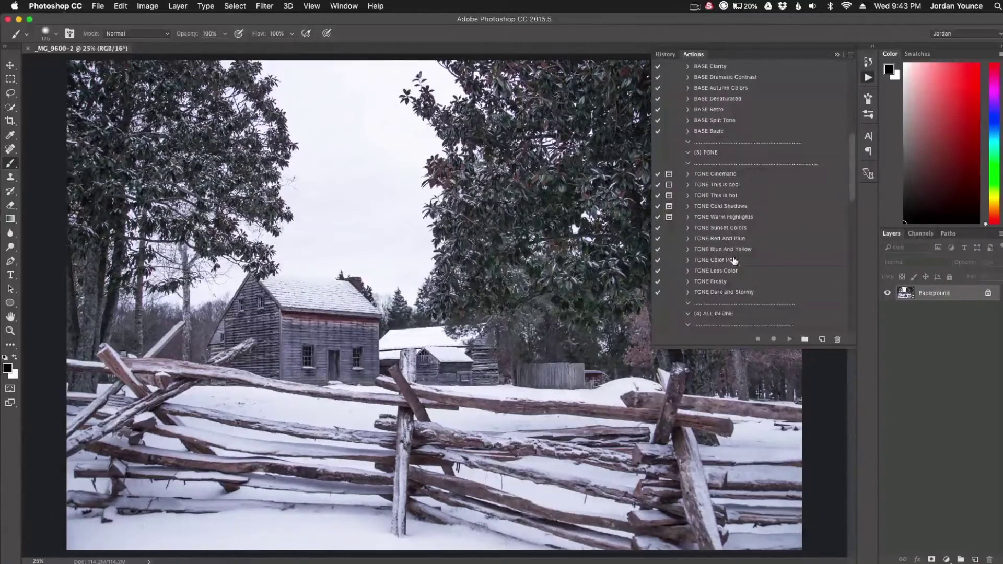
scroll(734, 261, down, 9)
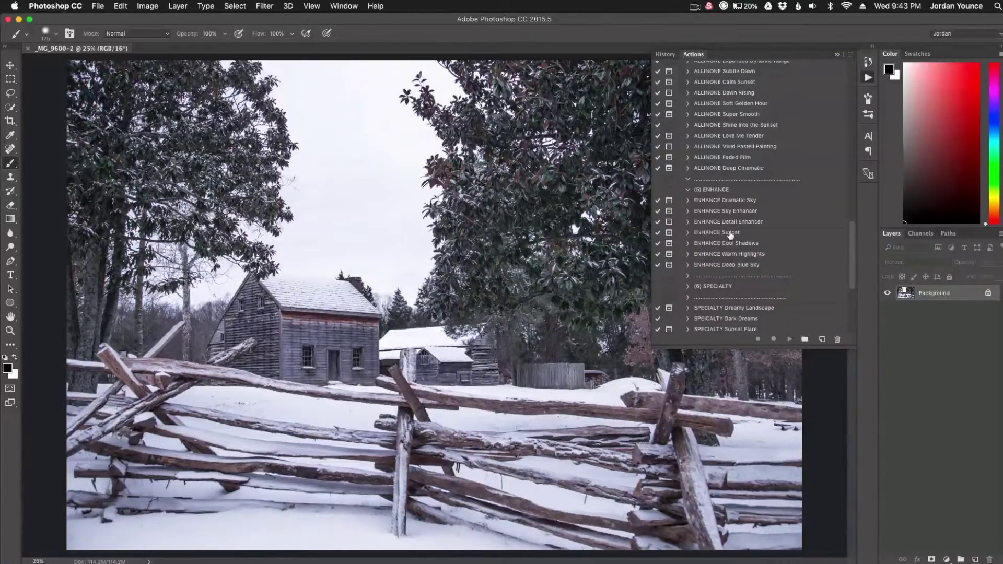
click(734, 212)
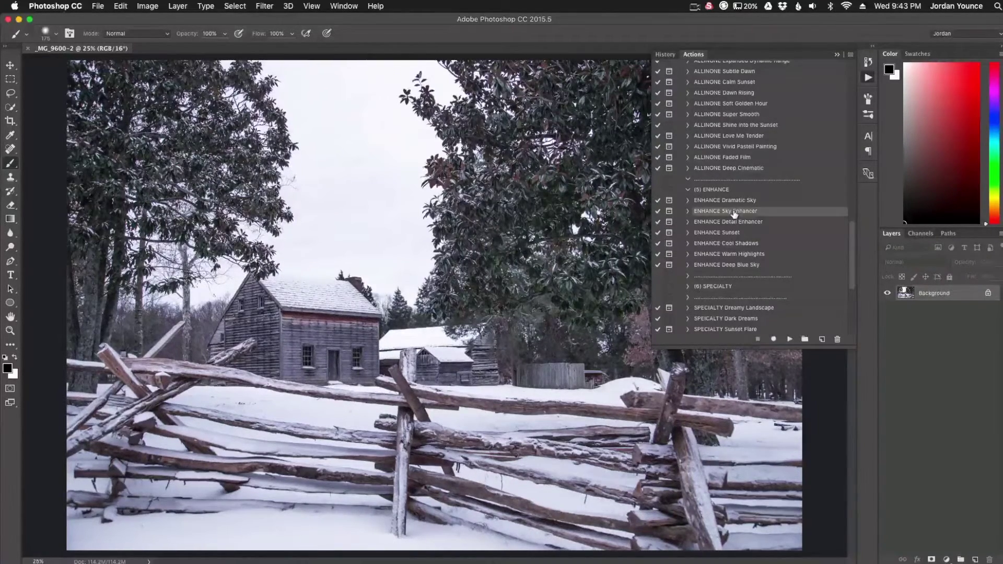
click(789, 339)
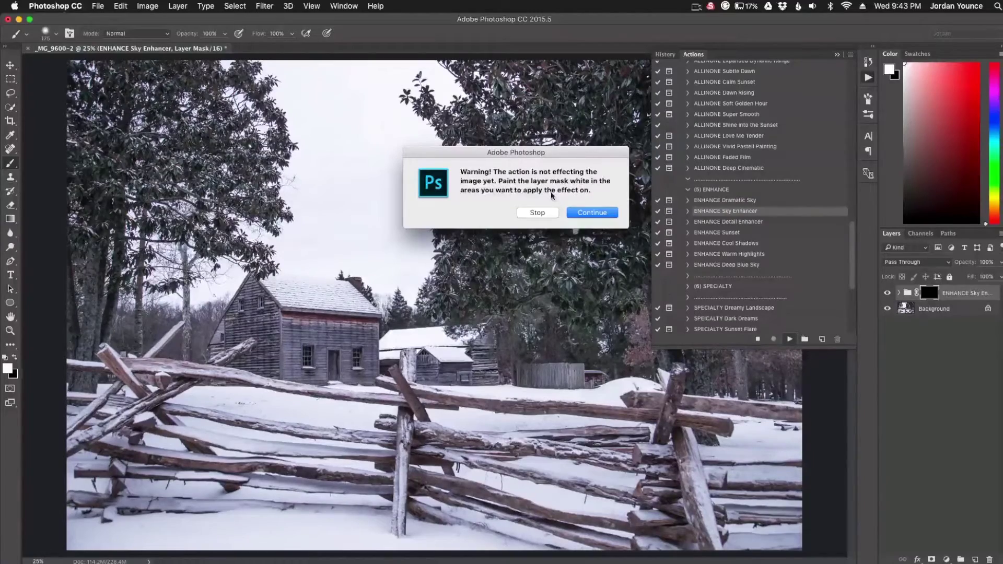
click(837, 54)
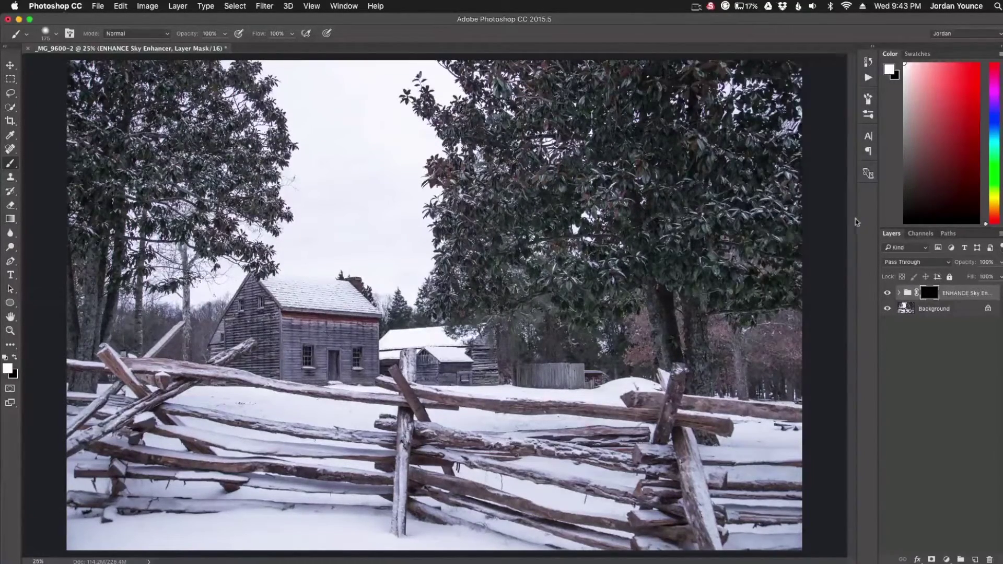
Brush white into the Sky Enhancer mask over the cabin and shed, then toggle the group to compare.
click(899, 294)
click(899, 294)
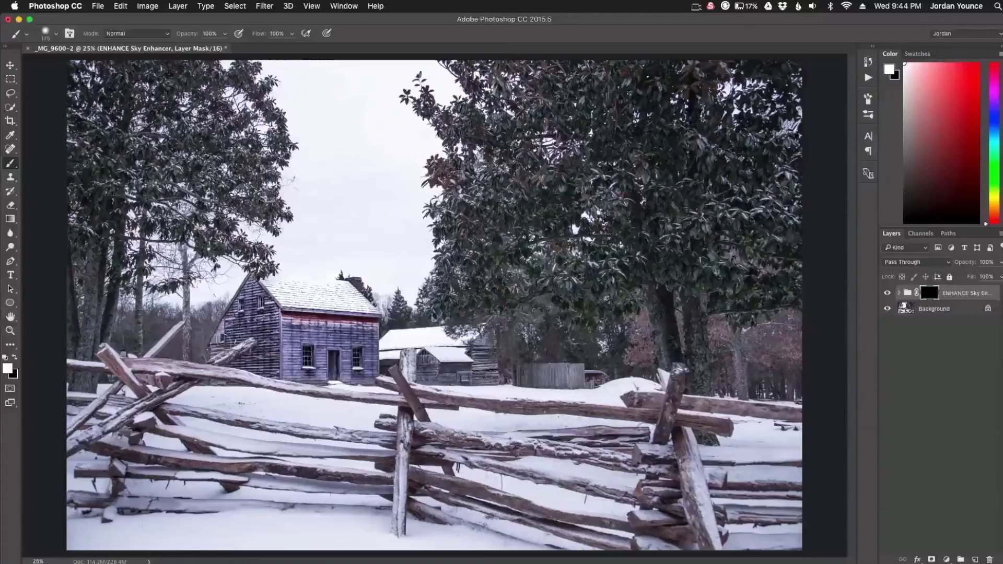
mouse_move(418, 350)
mouse_down()
mouse_move(486, 376)
mouse_move(479, 342)
mouse_move(595, 376)
mouse_up()
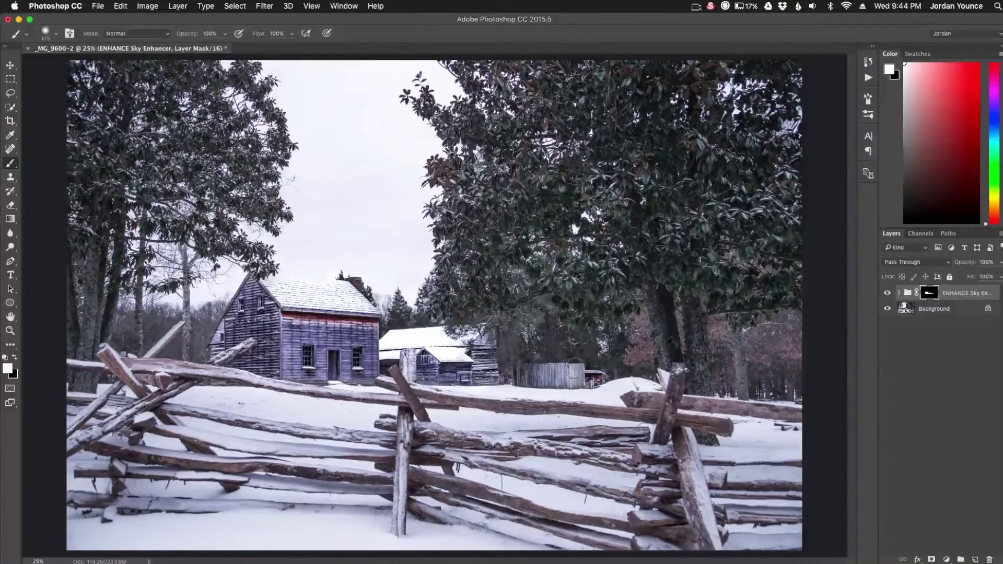
click(887, 293)
click(887, 293)
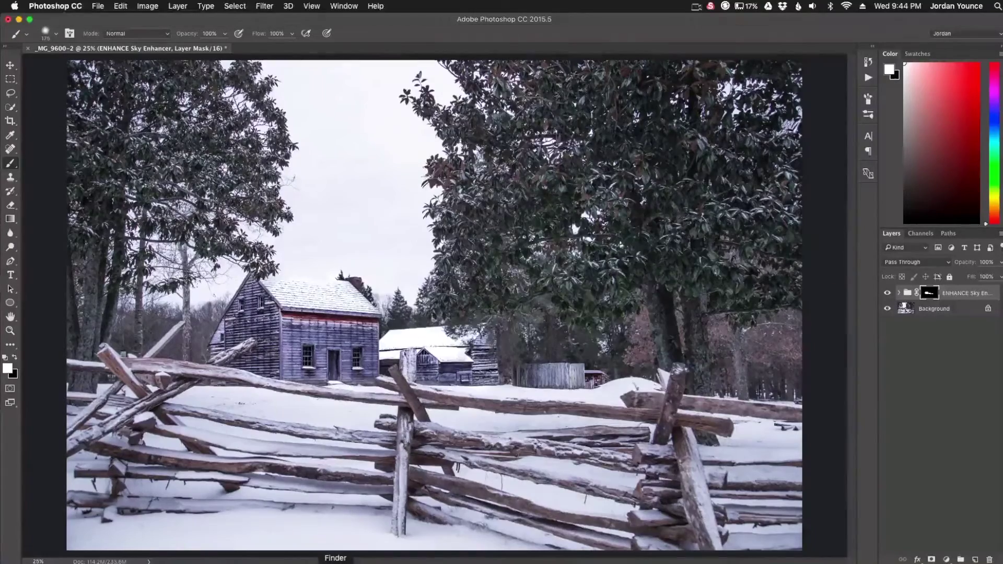
Open the Snow > Overlays folder in Finder.
click(336, 560)
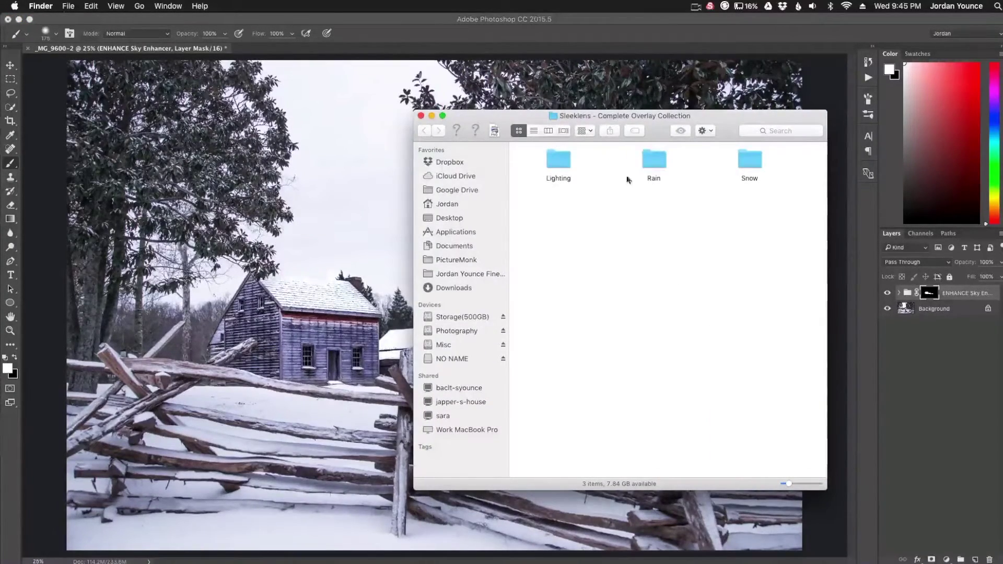
double_click(749, 159)
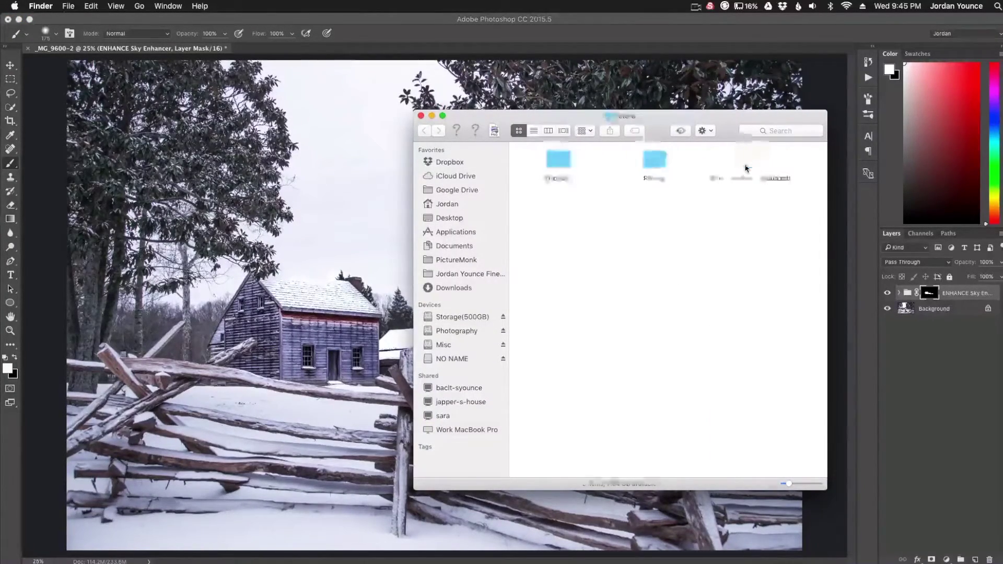
double_click(563, 165)
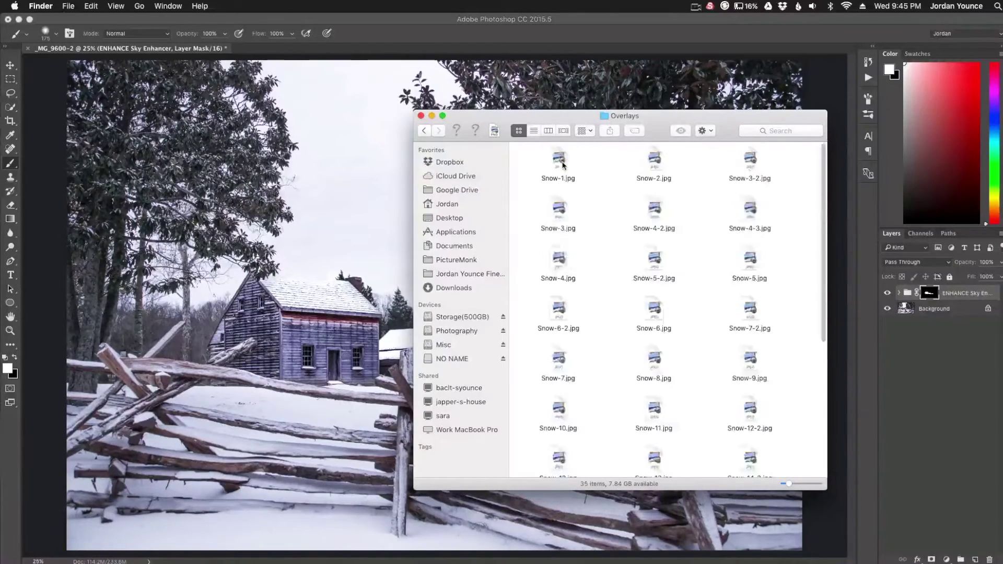
scroll(587, 298, down, 5)
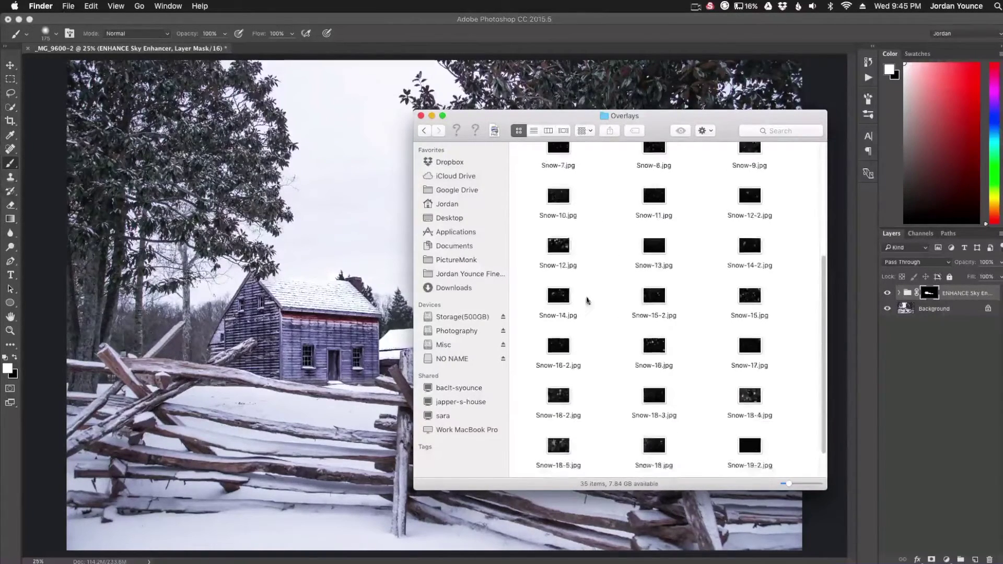
Quick Look the Snow-10, Snow-11 and Snow-3 overlays at full size.
click(559, 194)
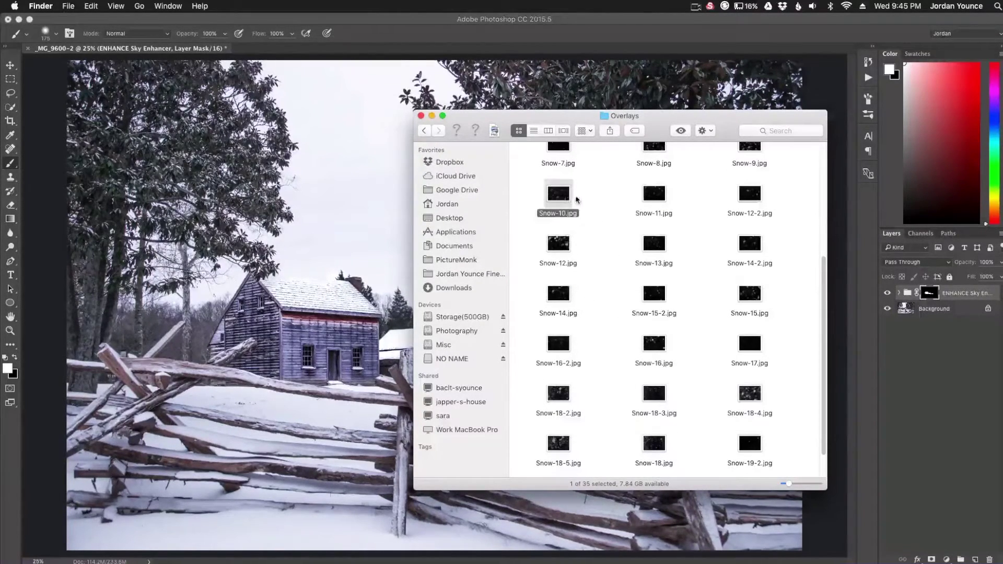
key(space)
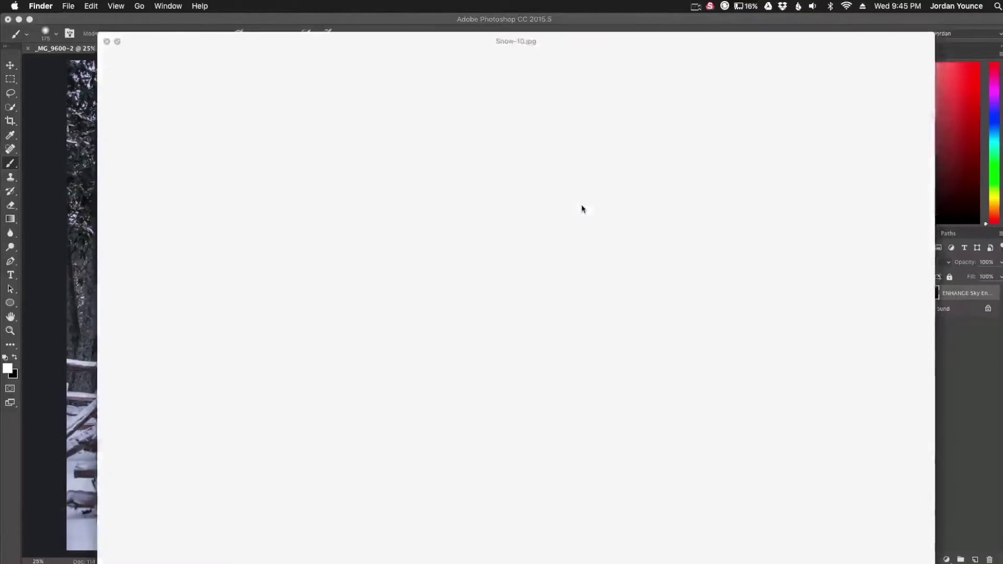
key(space)
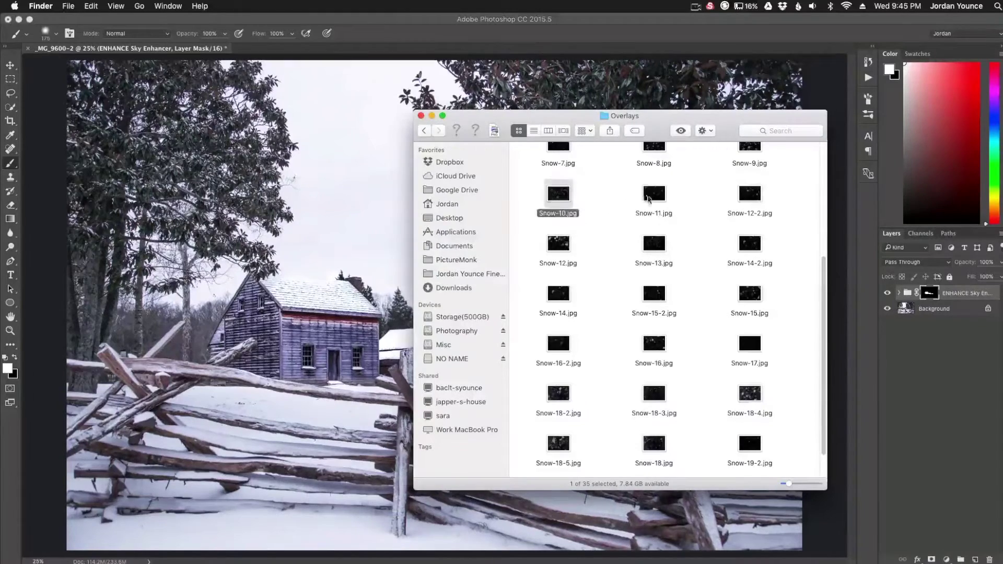
click(648, 198)
key(space)
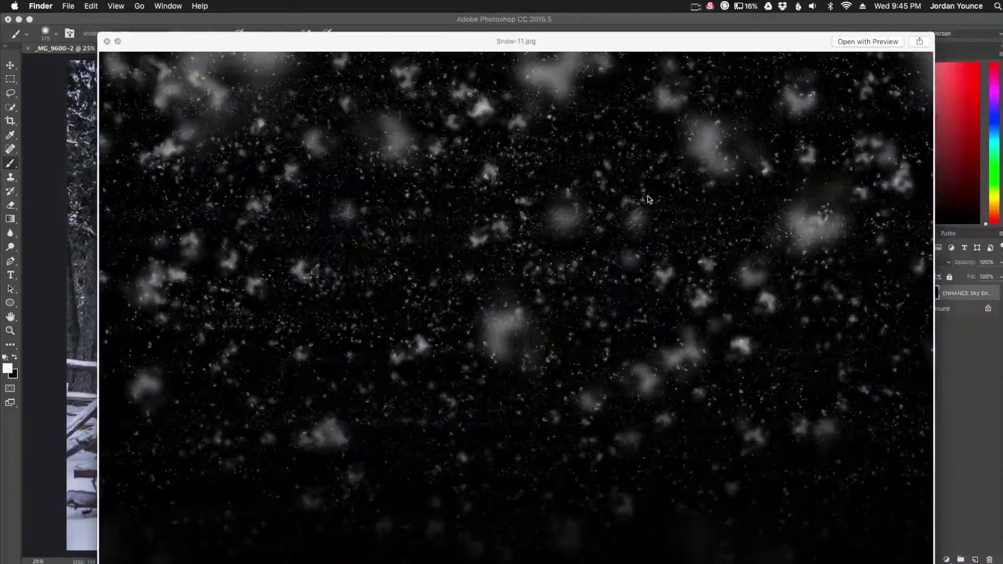
key(space)
scroll(655, 280, up, 2)
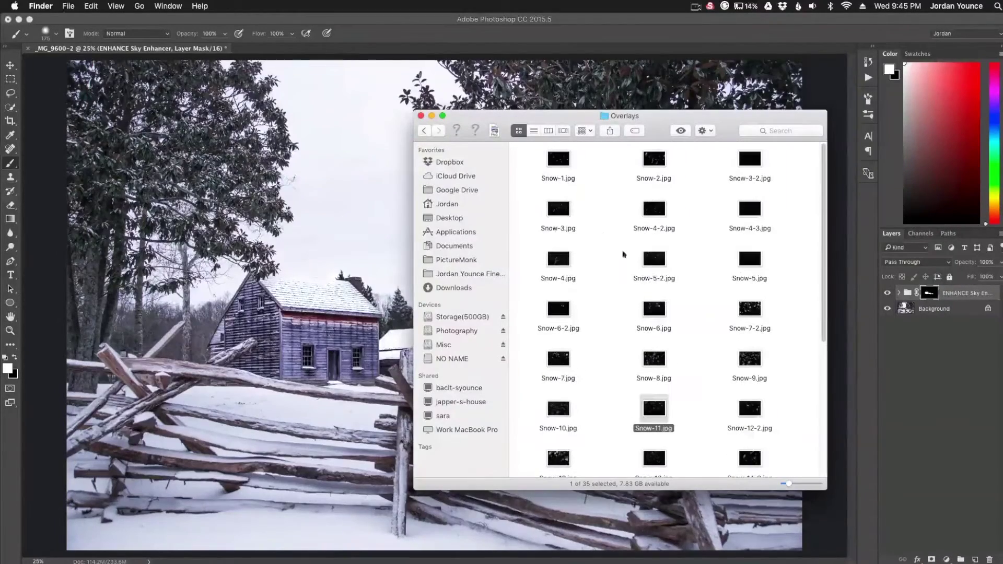
click(568, 211)
key(space)
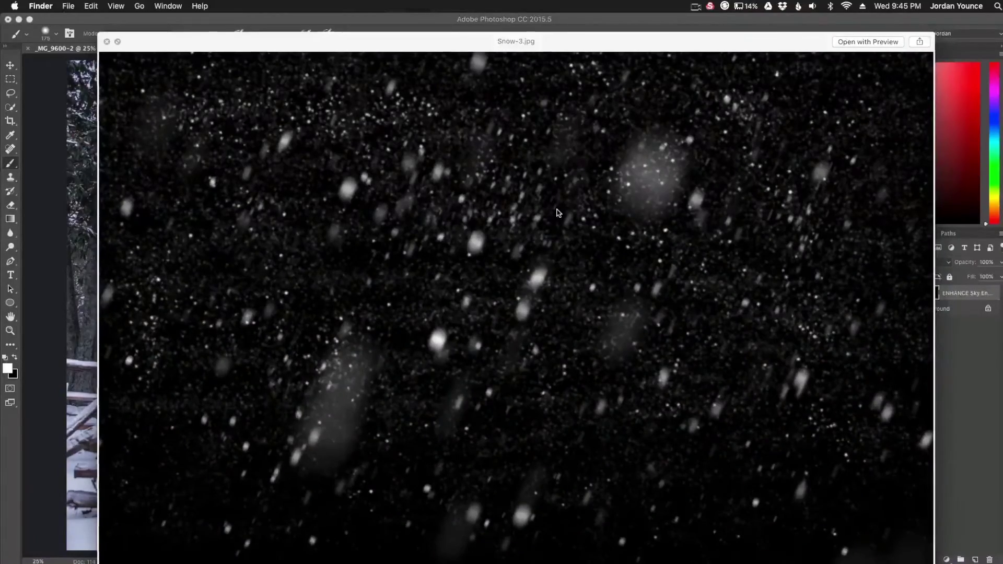
key(space)
Place Snow-3.jpg on the cabin photo, scaled to about 117% to cover it.
drag(558, 208, 349, 285)
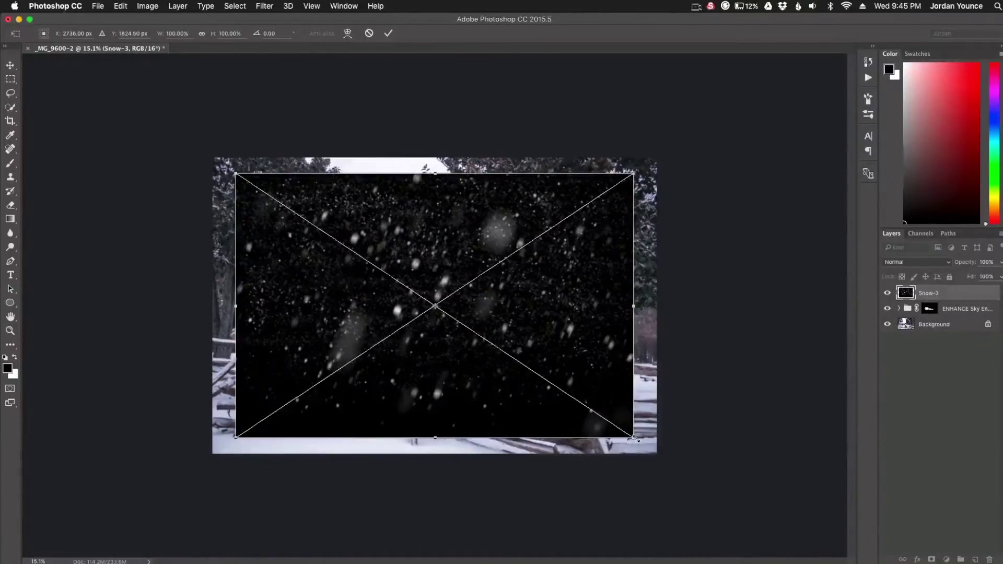
drag(634, 438, 667, 461)
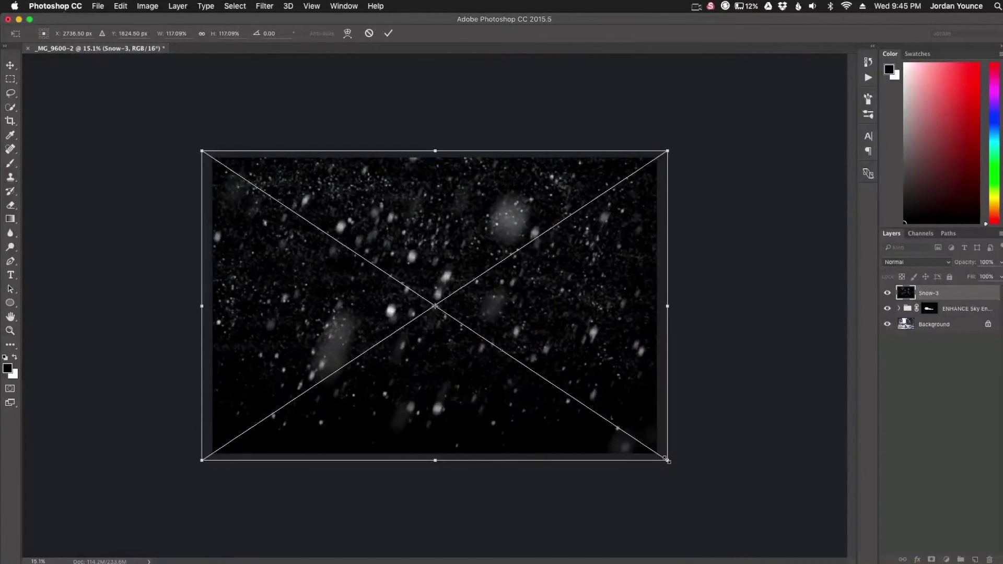
key(Return)
key(super+0)
key(b)
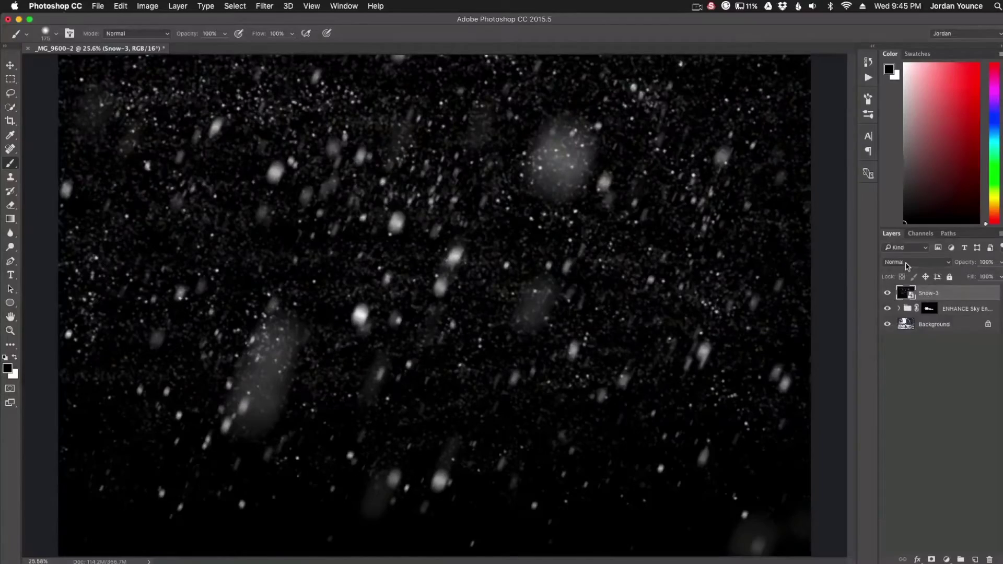
Set the Snow-3 layer to Screen blend mode, briefly duplicating and deleting a copy.
click(906, 264)
click(903, 341)
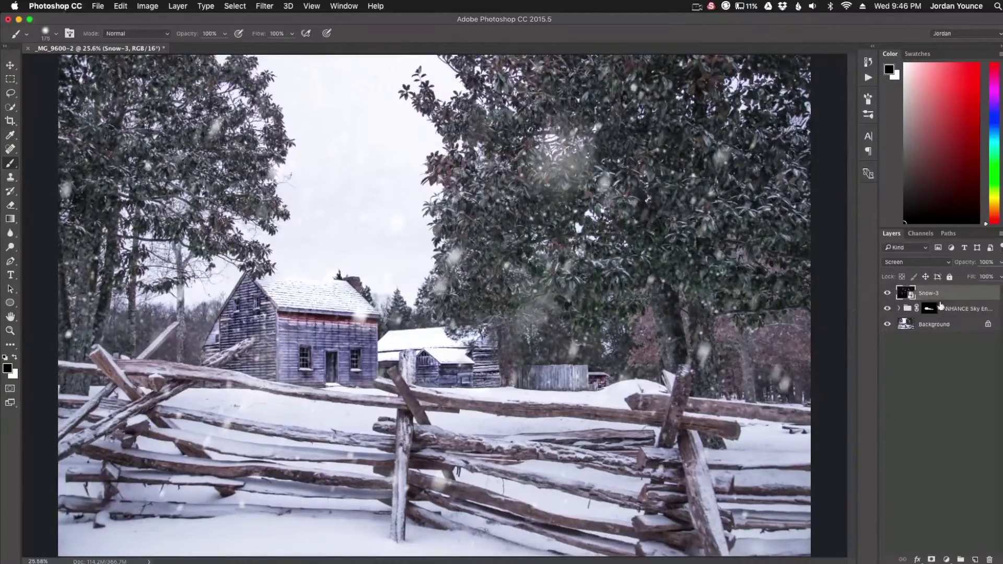
drag(959, 296, 974, 560)
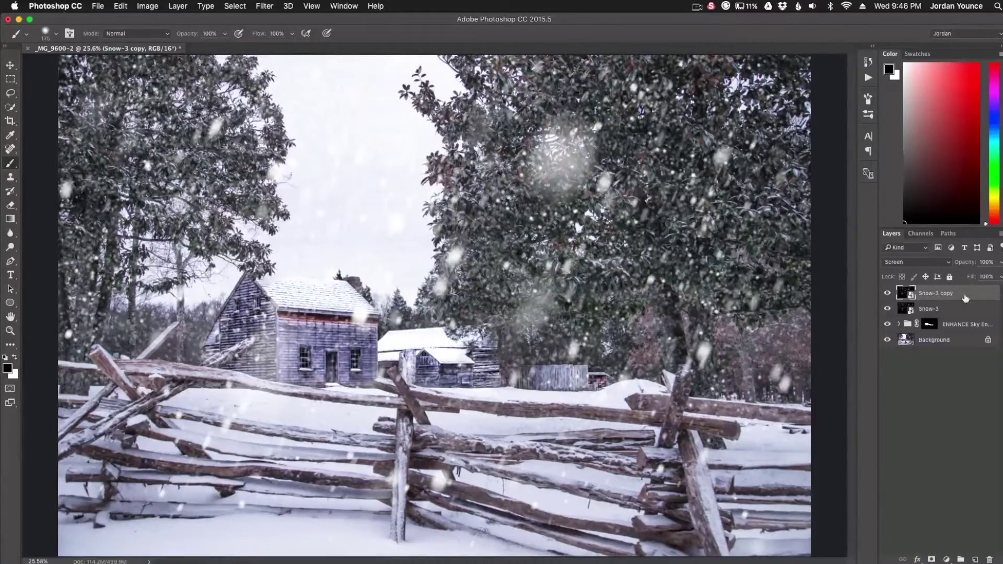
drag(965, 298, 988, 559)
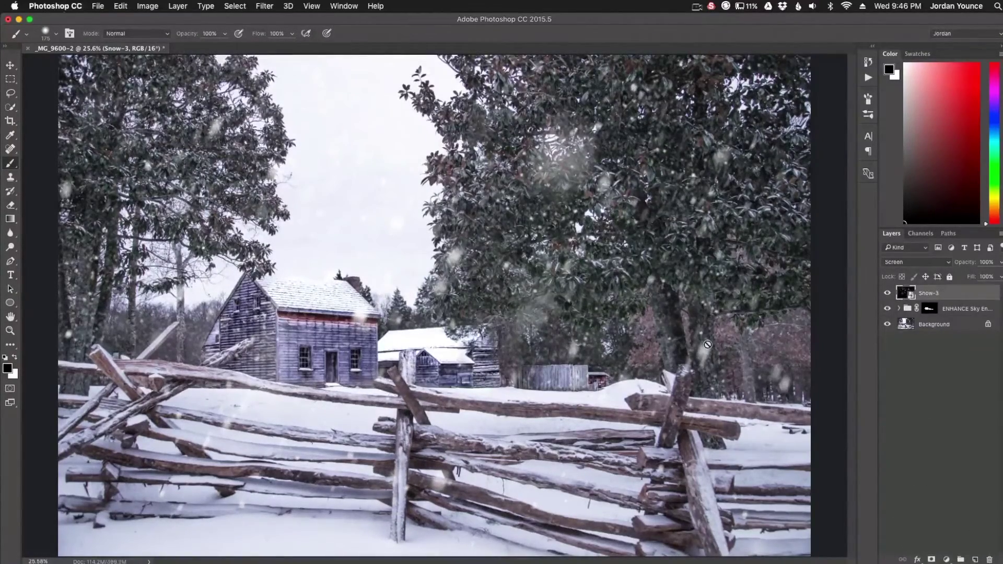
Preview the Snow-7-2.jpg overlay in Finder at full size.
click(361, 562)
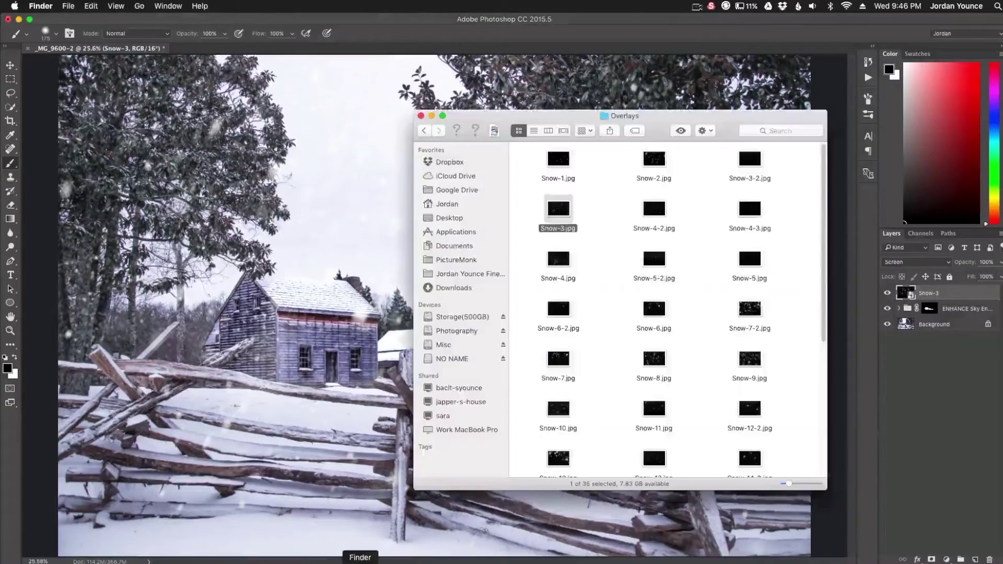
click(749, 309)
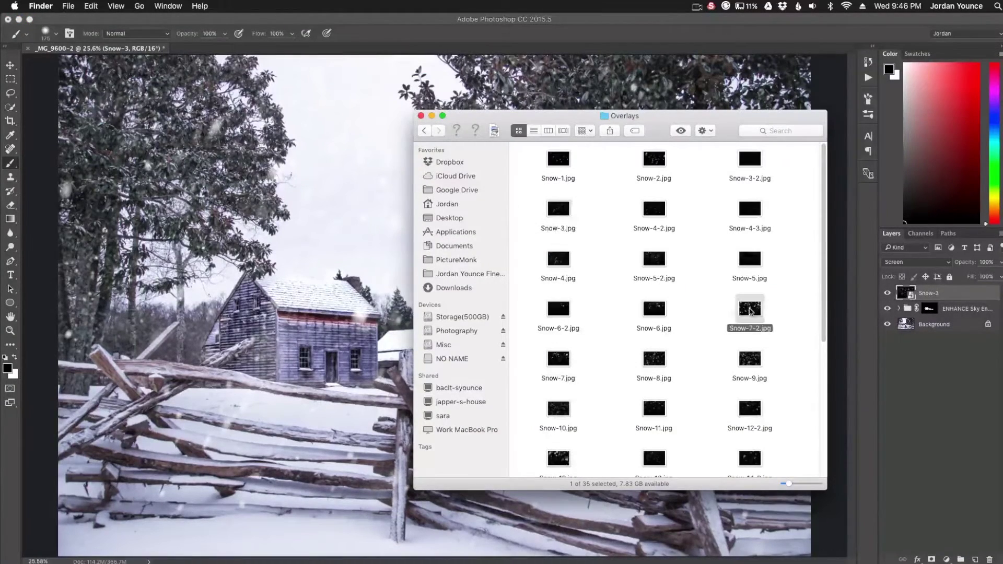
key(space)
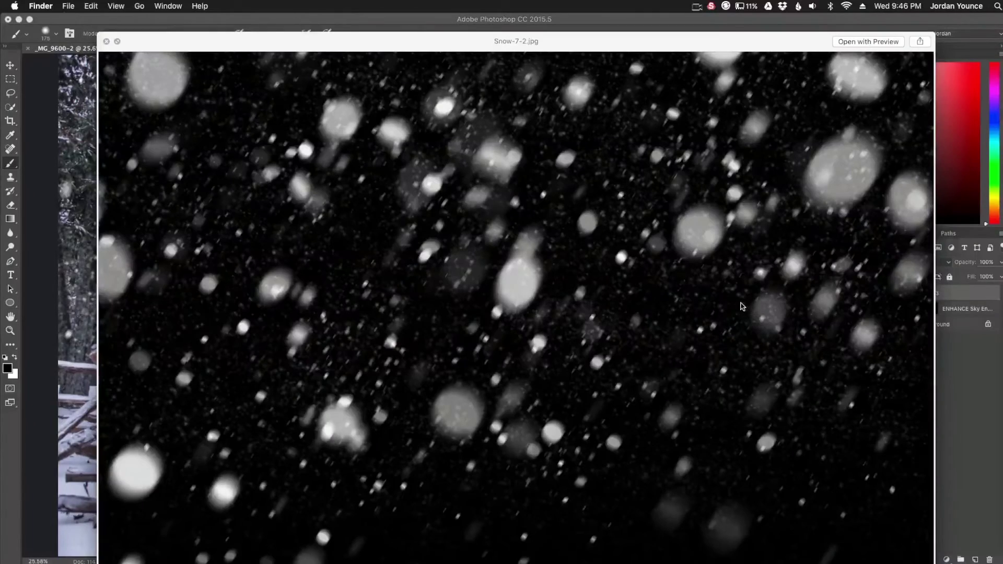
key(space)
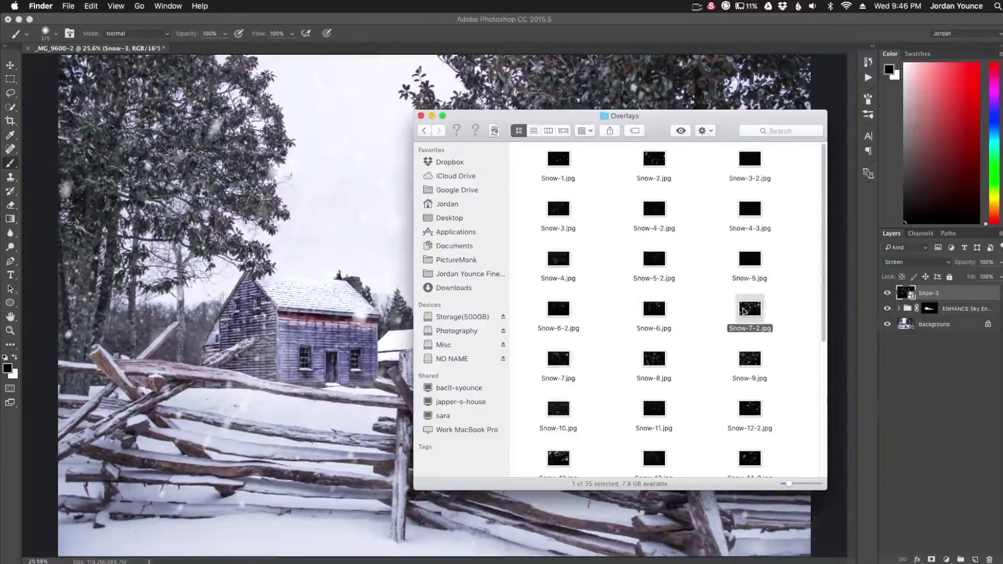
Place Snow-7-2 scaled to cover the photo, in Screen mode at 59% opacity.
click(295, 302)
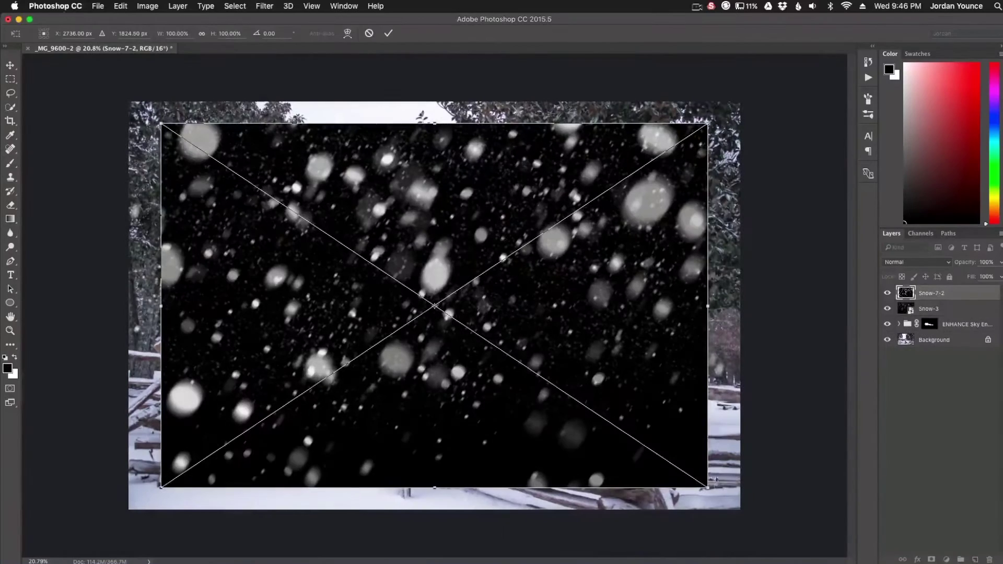
drag(711, 491, 761, 488)
key(Return)
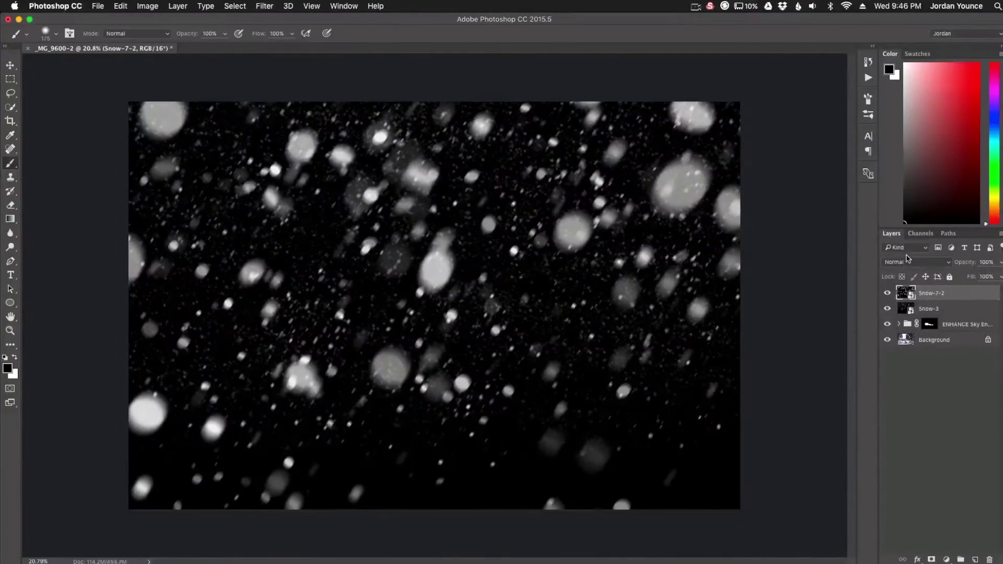
click(907, 262)
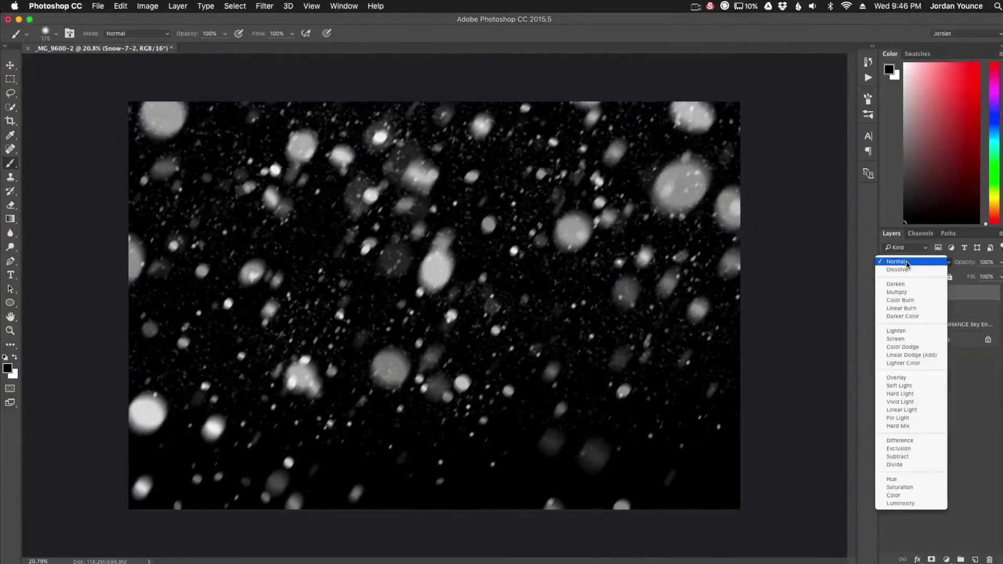
click(904, 340)
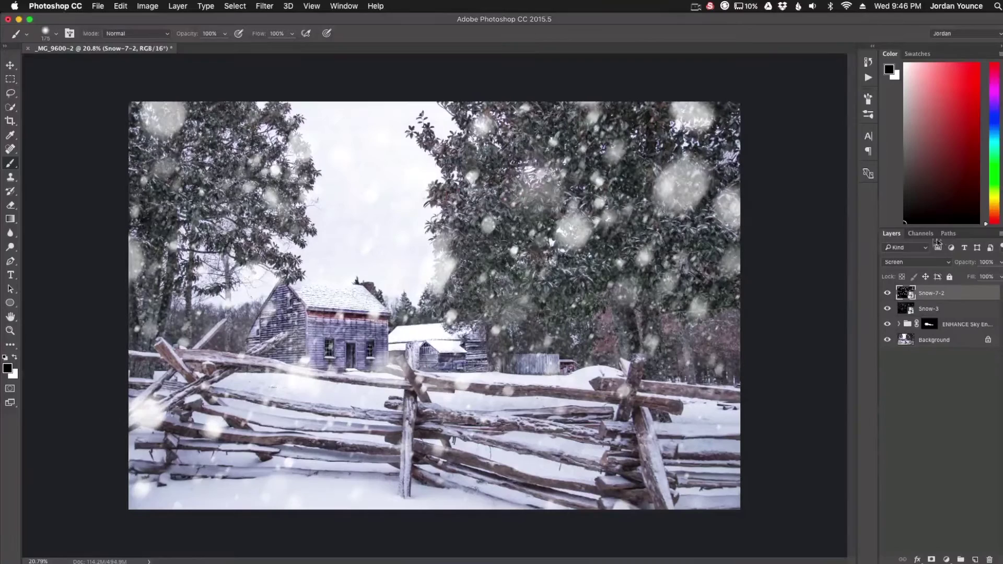
drag(972, 265, 949, 261)
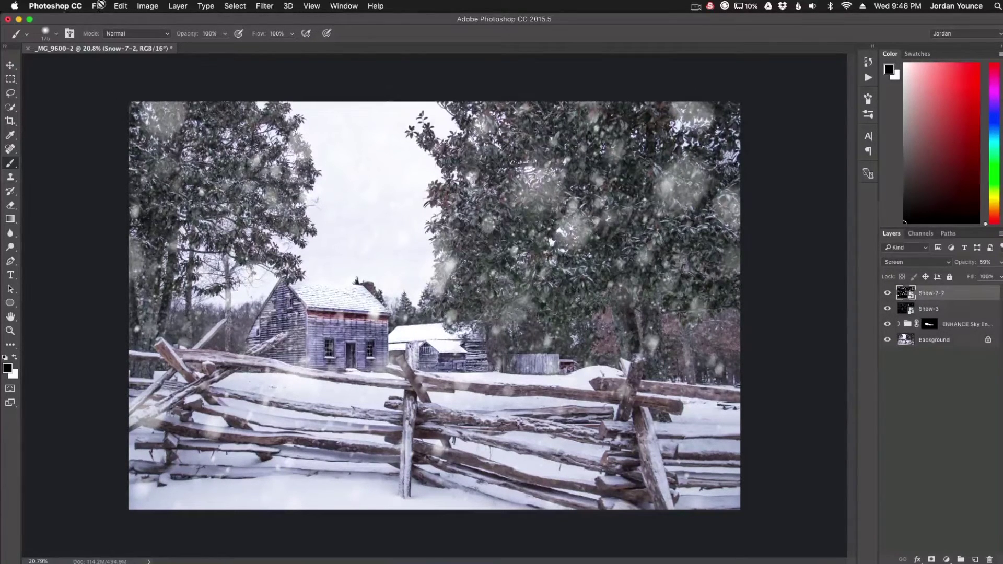
Save the composite, then set Saturation +23, Clarity +17, Highlights -100 in Lightroom.
click(99, 5)
click(104, 107)
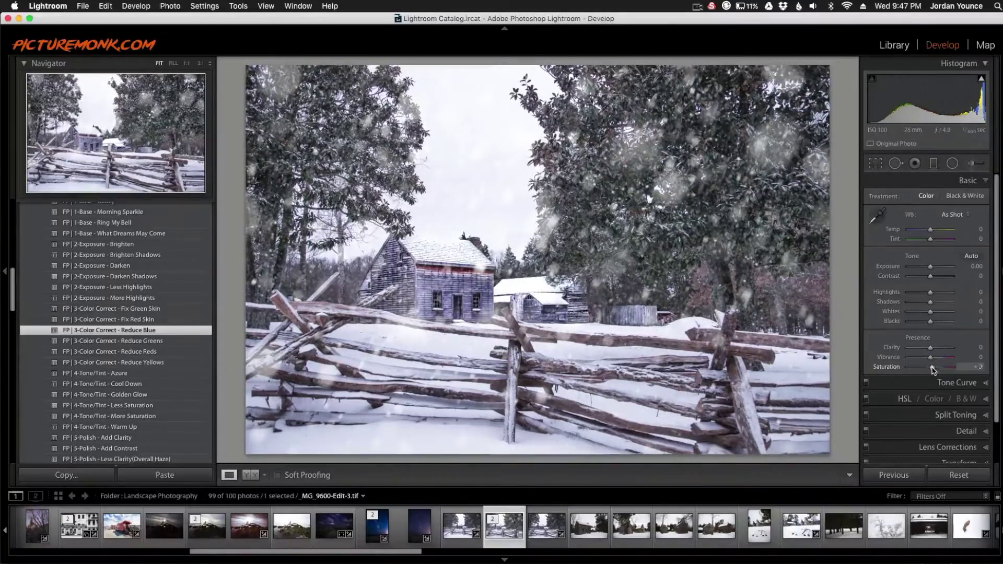
drag(933, 369, 935, 370)
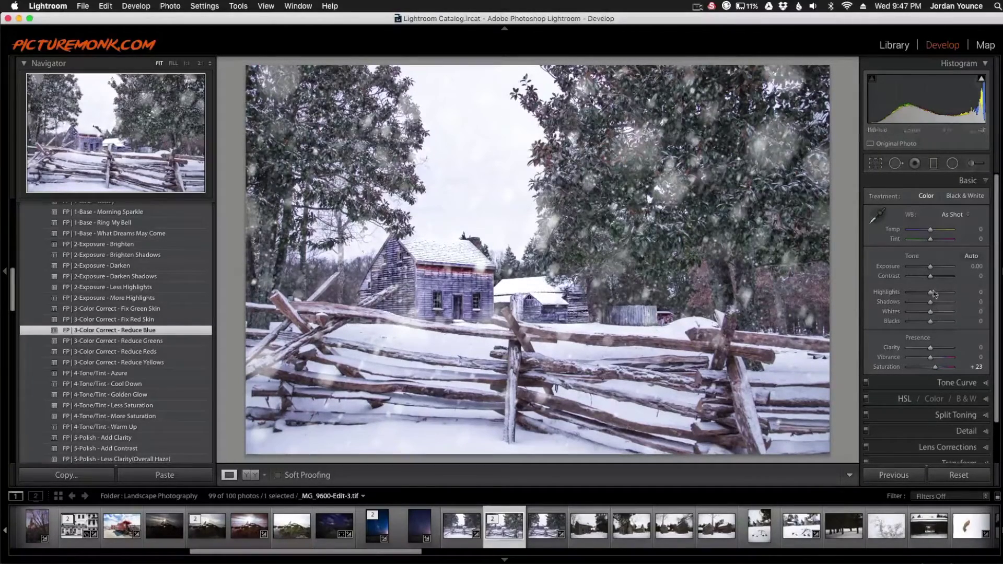
drag(928, 349, 934, 349)
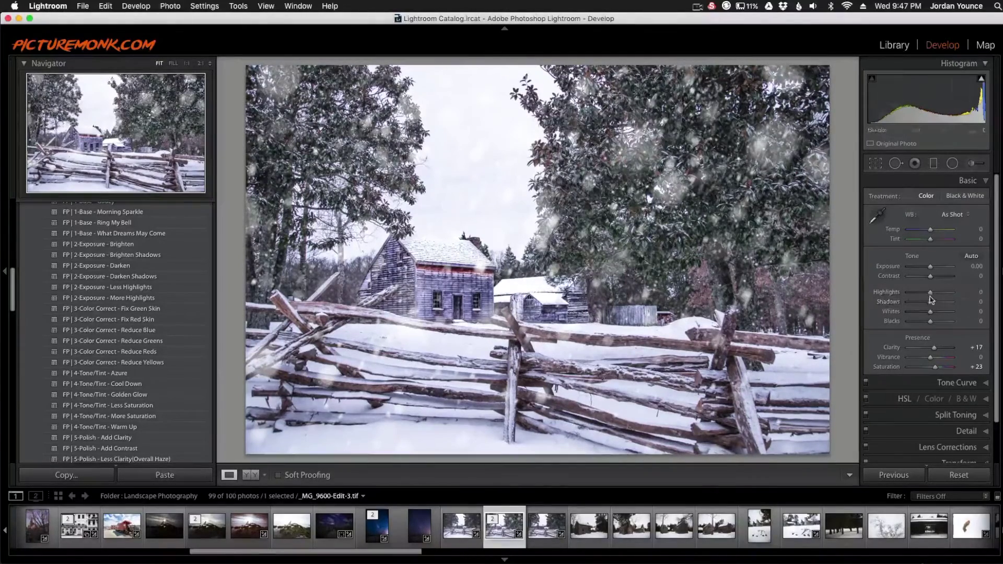
drag(930, 294, 909, 295)
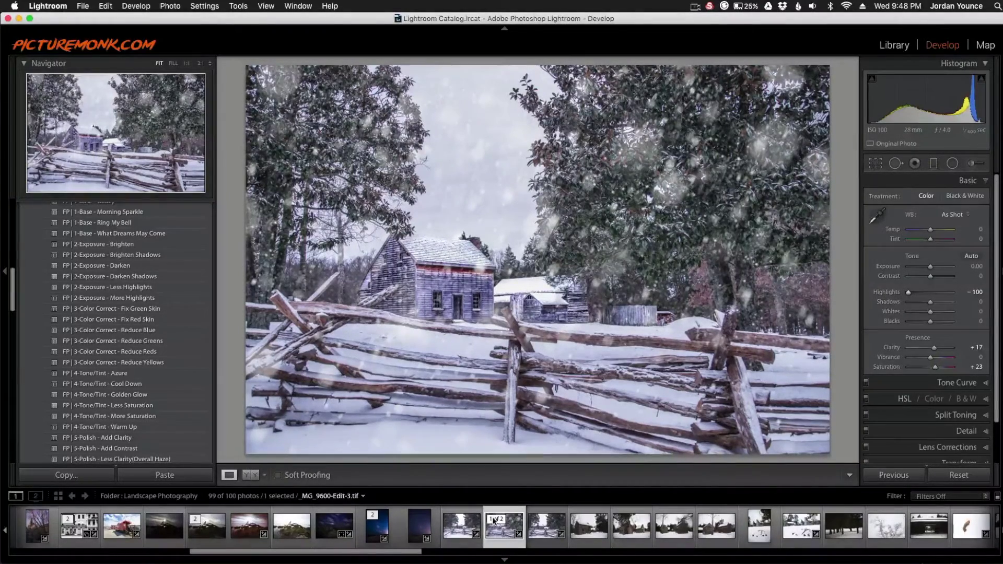
super+click(543, 528)
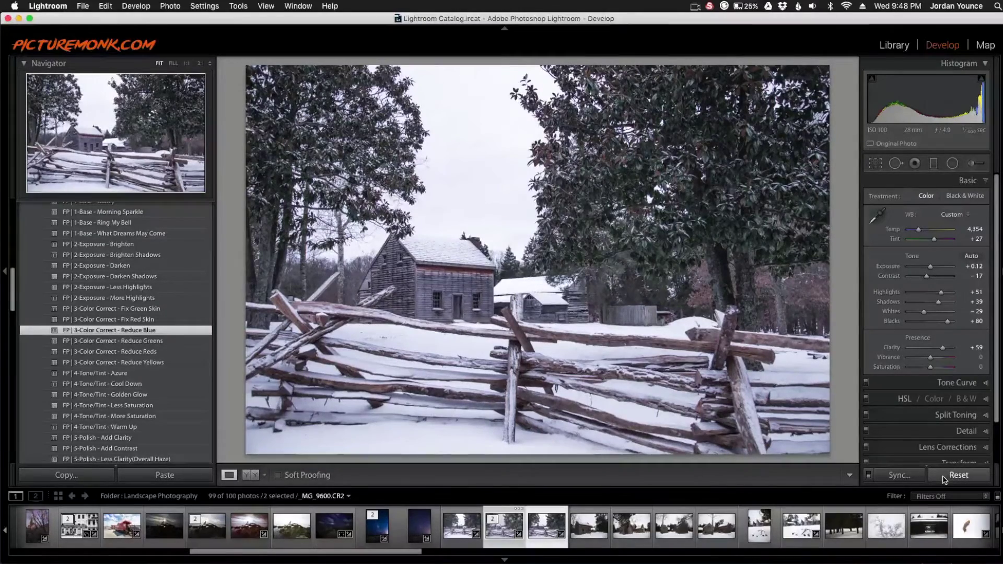
click(501, 534)
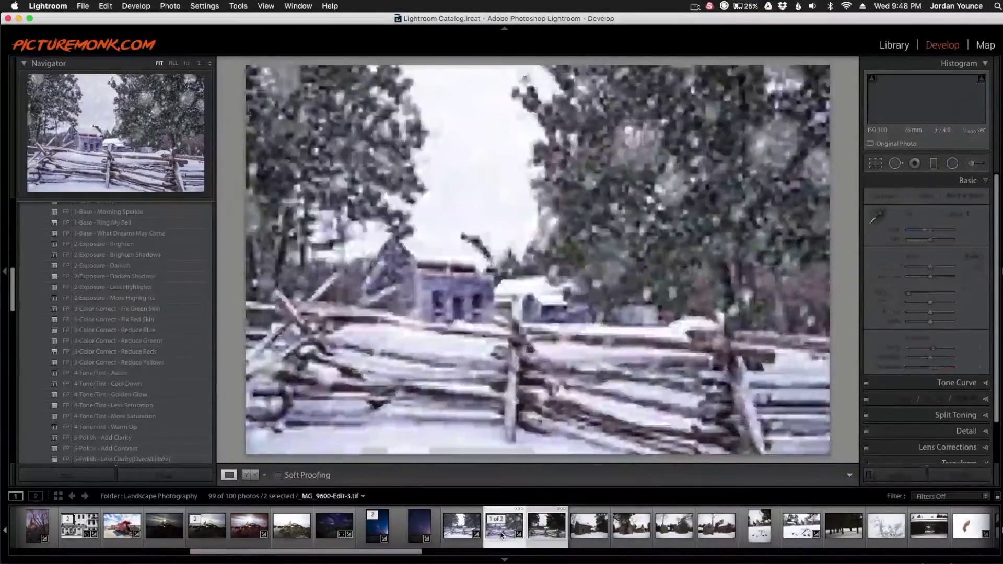